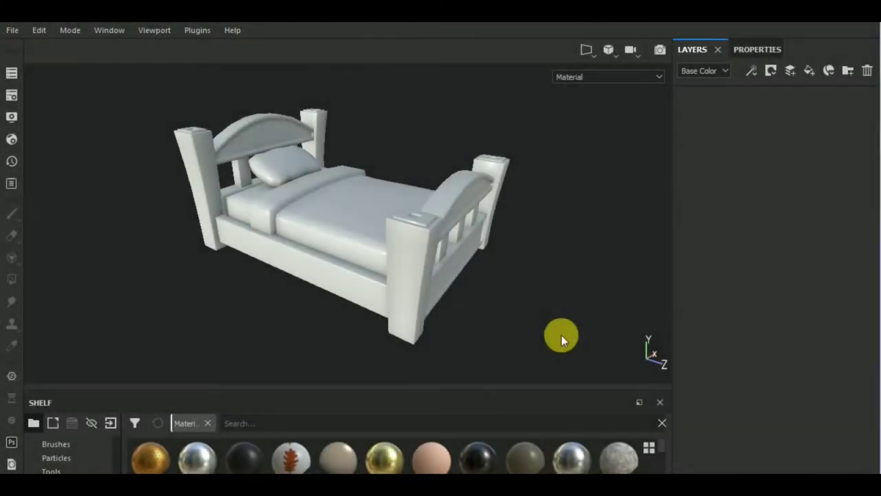
Step: Orbit and zoom around the untextured bed, then drag the Shelf splitter up to show more materials
drag(560, 338, 528, 301)
scroll(528, 306, up, 2)
scroll(529, 306, down, 2)
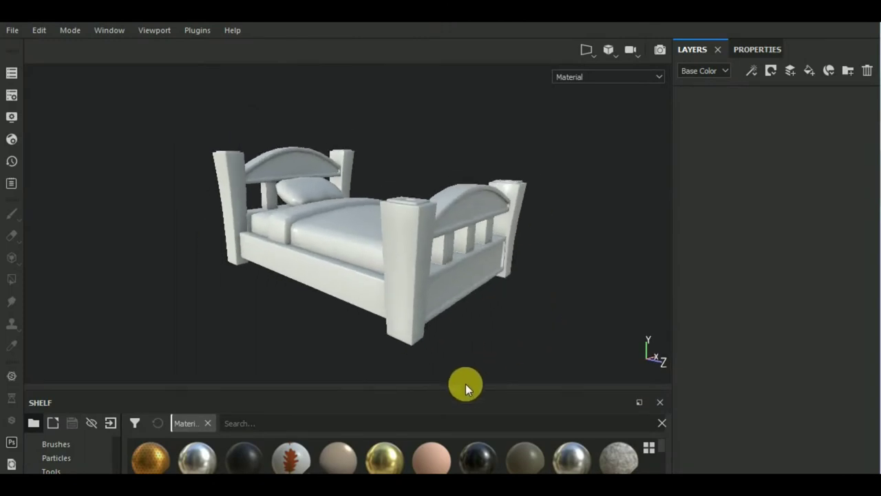
drag(471, 397, 480, 324)
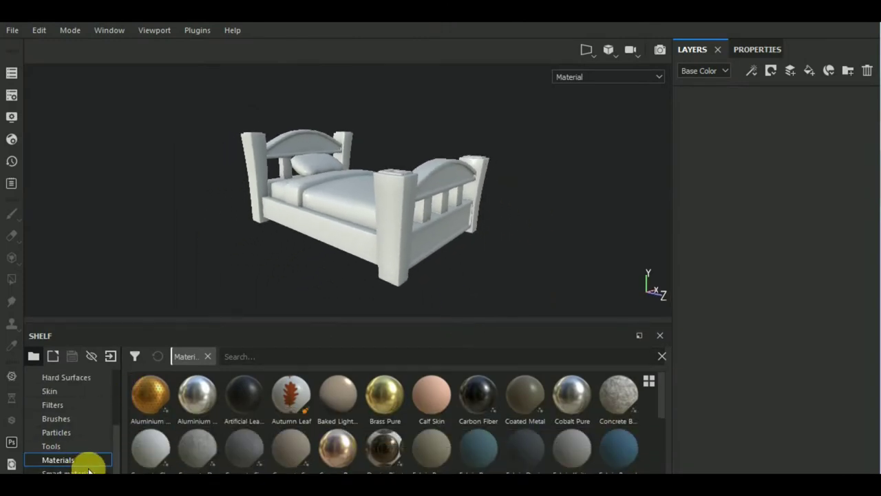
Step: Drag AIG - Stylized Wood - Oak from the Smart materials shelf into the Layers panel
click(89, 471)
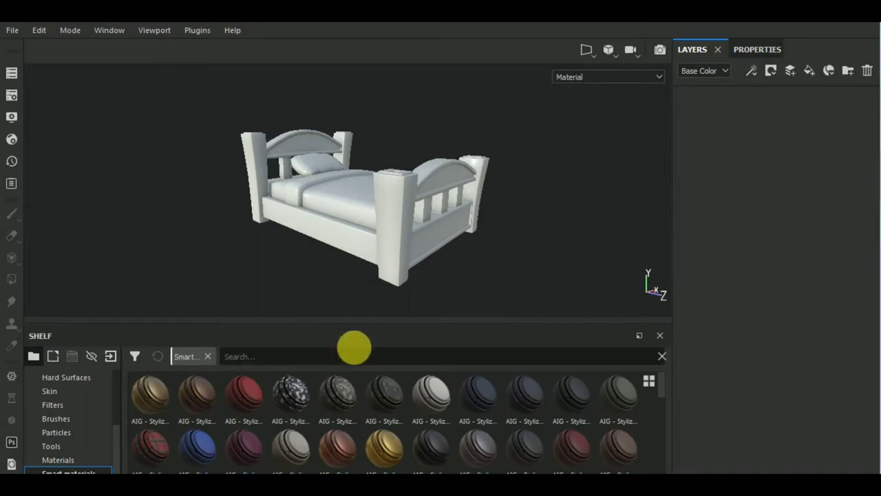
scroll(248, 437, down, 3)
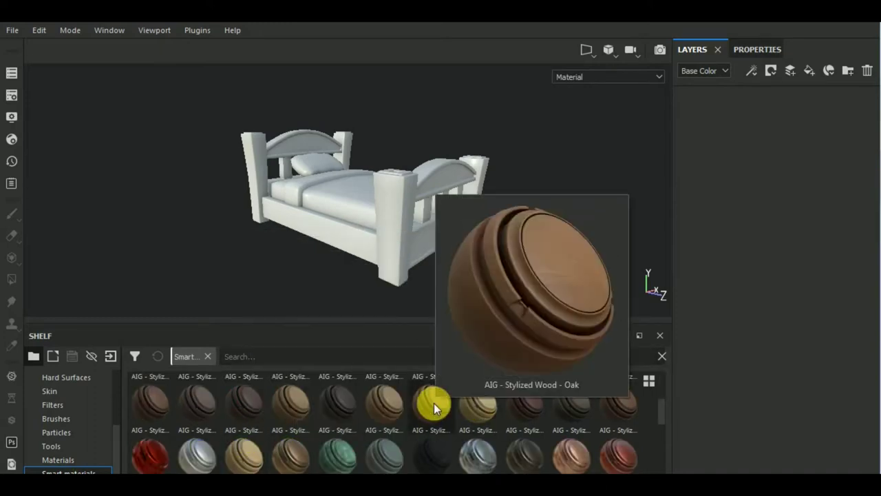
drag(434, 406, 792, 187)
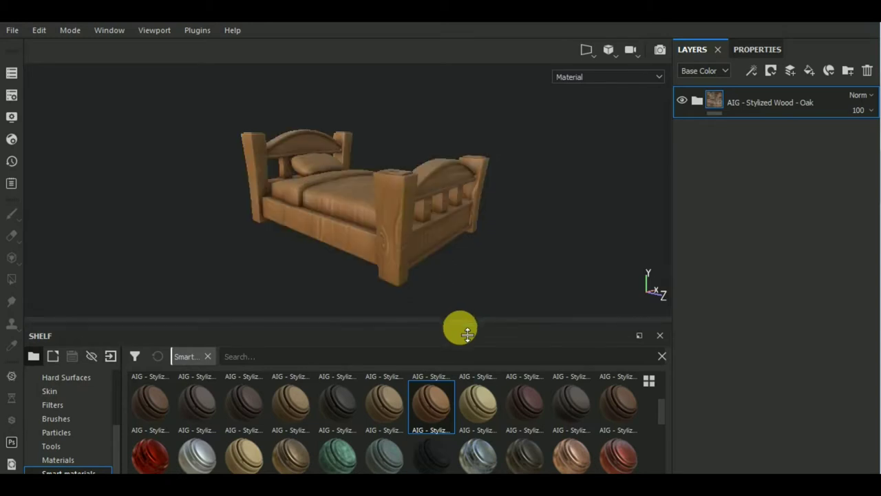
Step: Shrink the Shelf, add a black mask to the oak layer and set Polygon Fill to mesh mode
drag(467, 331, 459, 376)
click(771, 72)
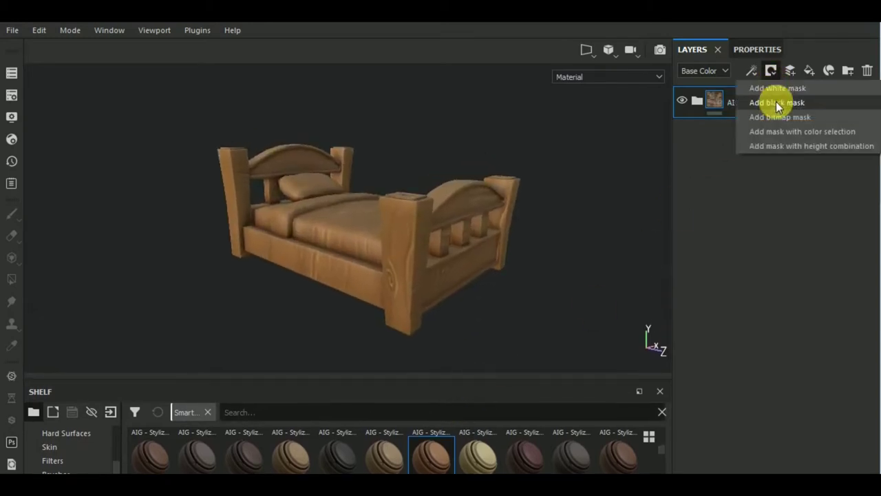
click(776, 105)
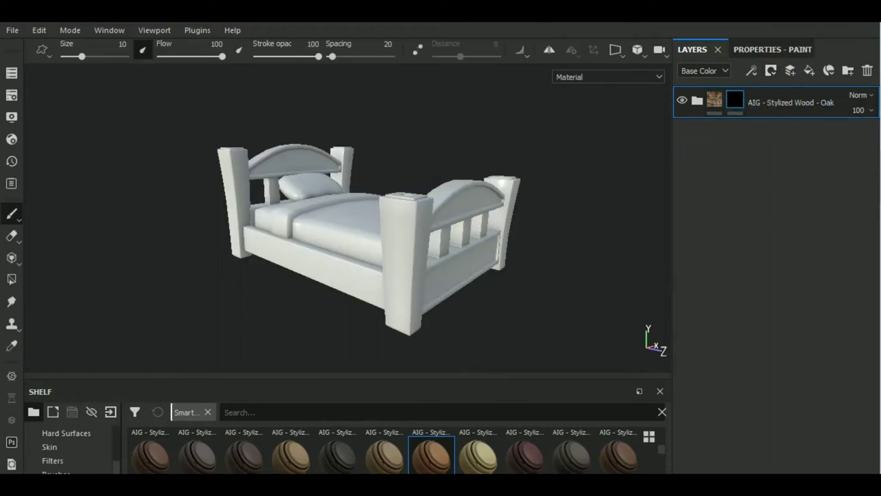
click(11, 278)
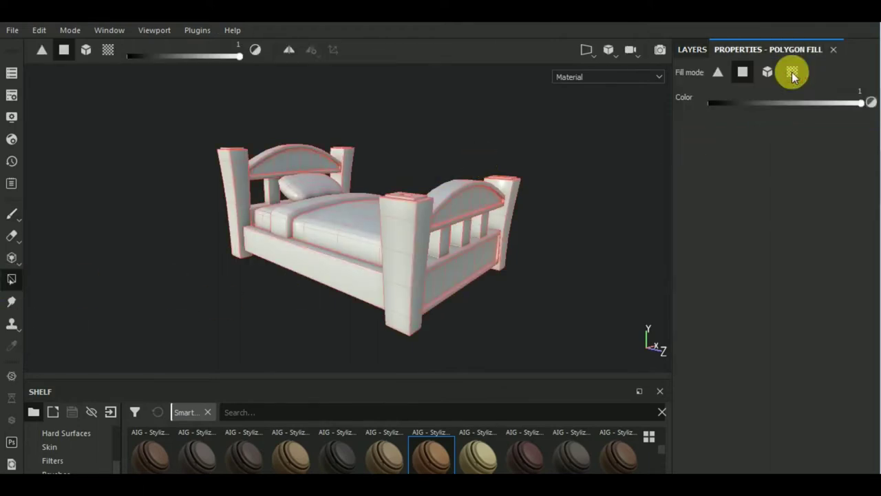
click(768, 72)
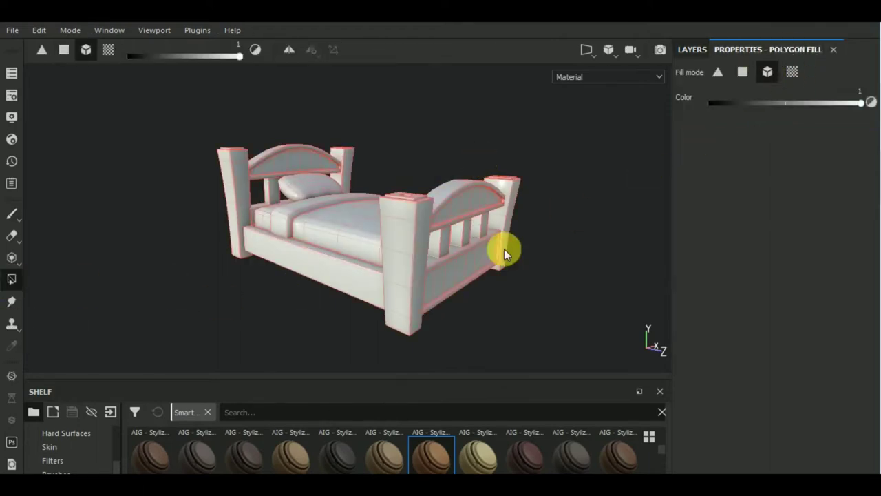
Step: Reveal oak on the footboard's lower panel and arched top, the headboard panel and headboard slats
click(458, 270)
click(473, 203)
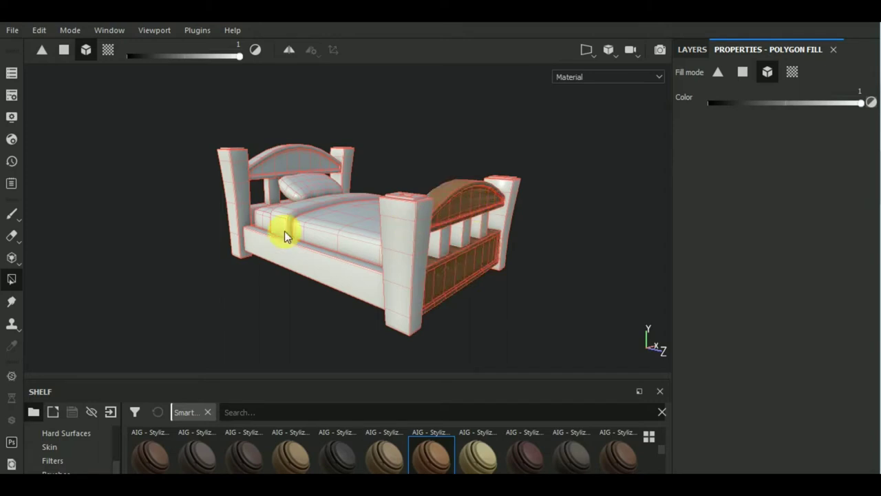
click(280, 160)
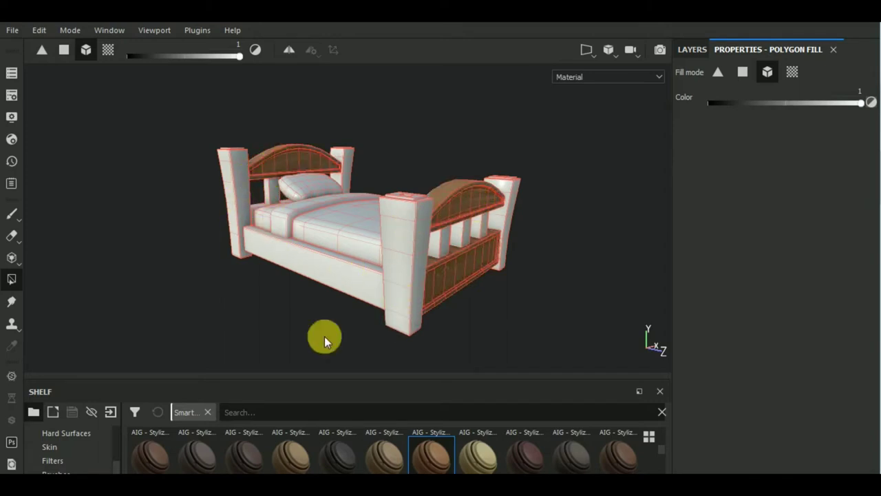
alt+drag(324, 336, 207, 320)
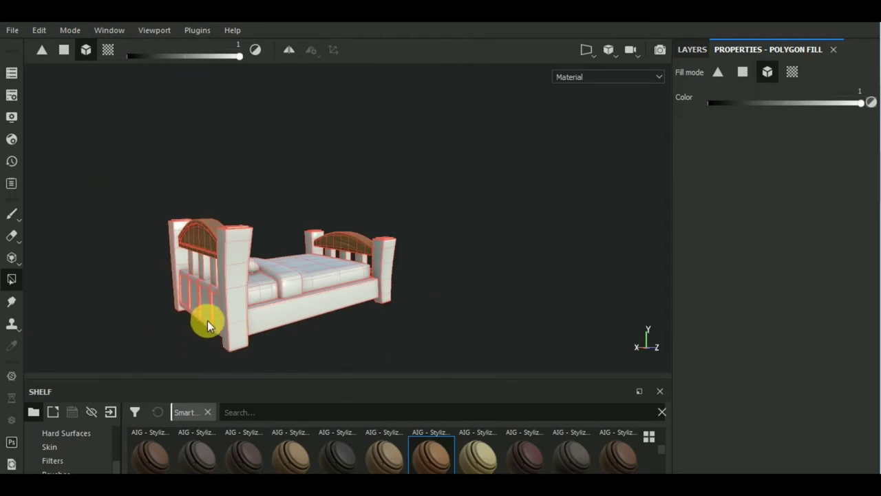
click(207, 315)
Step: Orbit in close to the footboard and reveal oak on its two middle slats
mouse_move(374, 350)
alt+mouse_down()
mouse_move(183, 344)
mouse_move(395, 353)
alt+mouse_up()
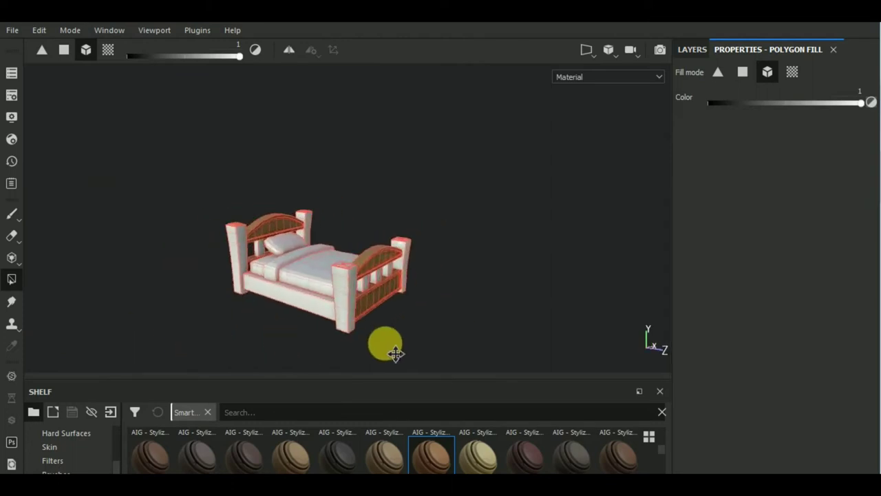
alt+right_drag(395, 353, 326, 300)
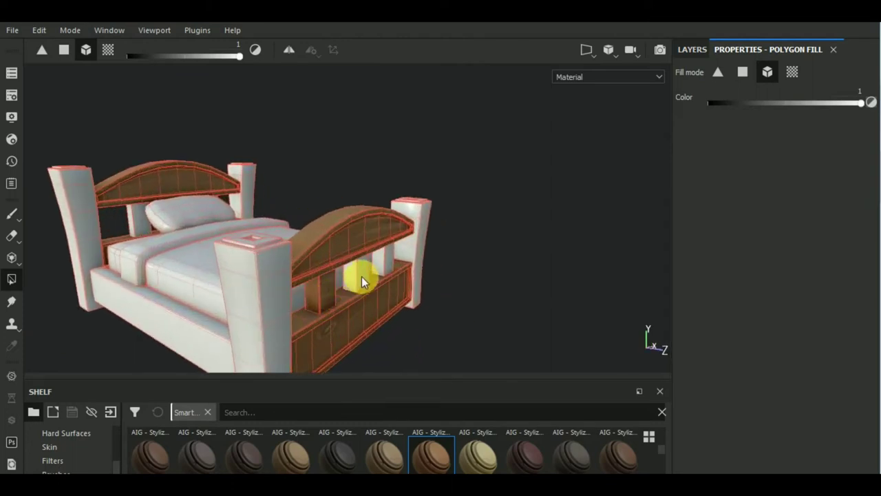
mouse_move(361, 276)
alt+mouse_down()
mouse_move(360, 362)
mouse_move(347, 356)
alt+mouse_up()
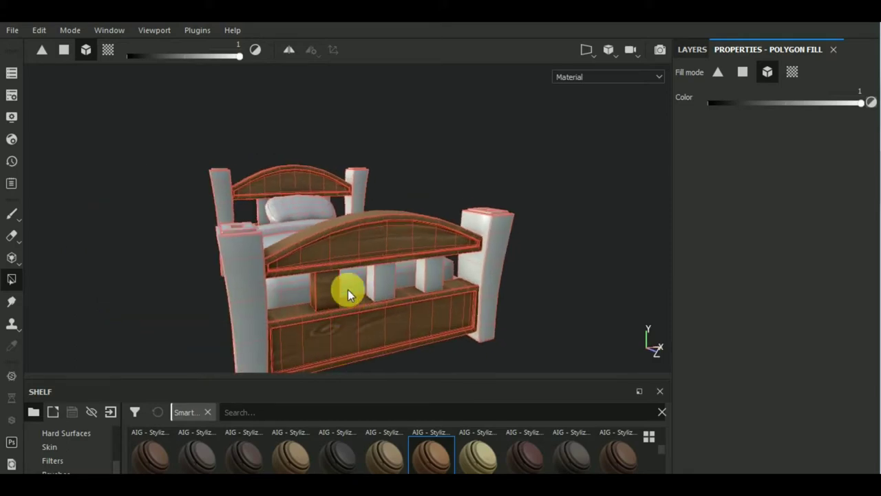
scroll(341, 296, up, 3)
scroll(338, 301, up, 2)
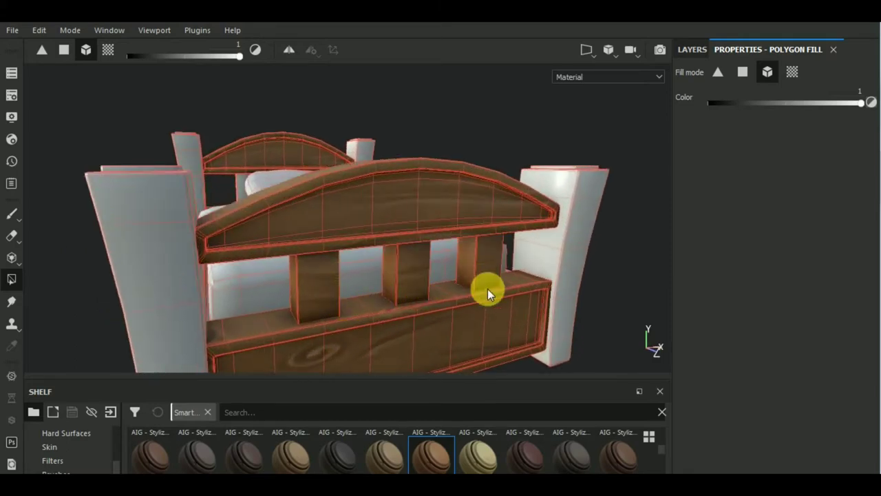
scroll(488, 293, down, 3)
mouse_move(305, 309)
alt+mouse_down()
mouse_move(658, 335)
mouse_move(608, 291)
alt+mouse_up()
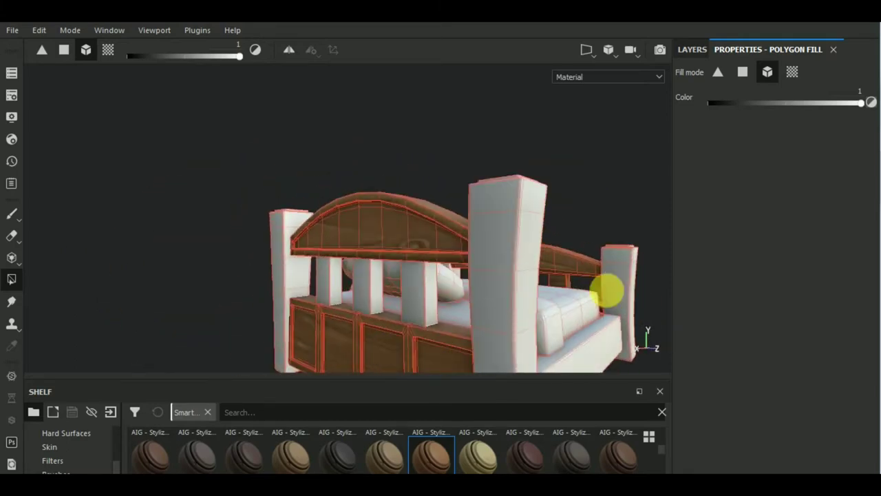
click(419, 314)
click(356, 298)
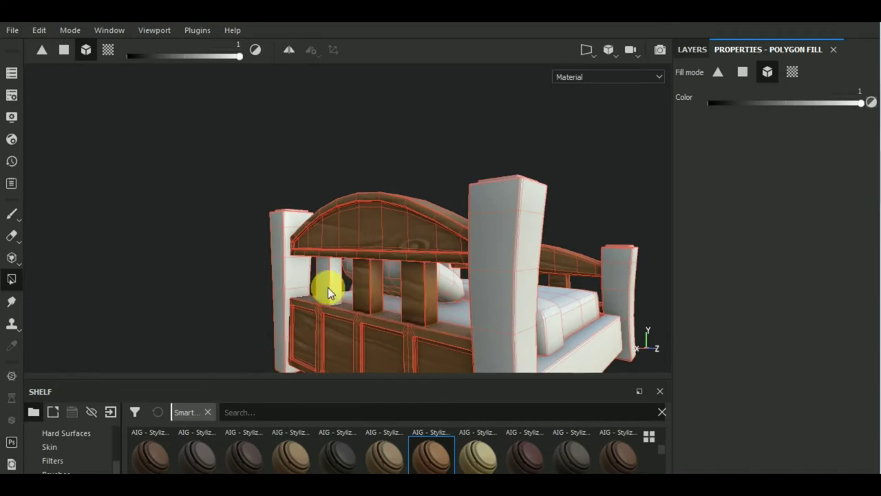
Step: Try oak on the base skirt, undo it, and fill the right foot post instead
scroll(351, 292, down, 3)
scroll(370, 293, up, 3)
mouse_move(370, 293)
alt+mouse_down()
mouse_move(387, 335)
mouse_move(363, 340)
mouse_move(434, 246)
alt+mouse_up()
click(432, 300)
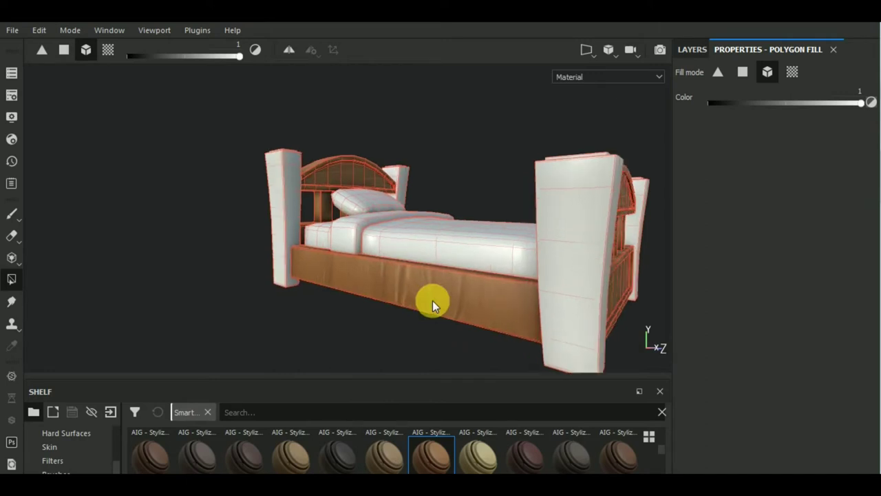
scroll(432, 300, down, 2)
key(ctrl+z)
click(559, 269)
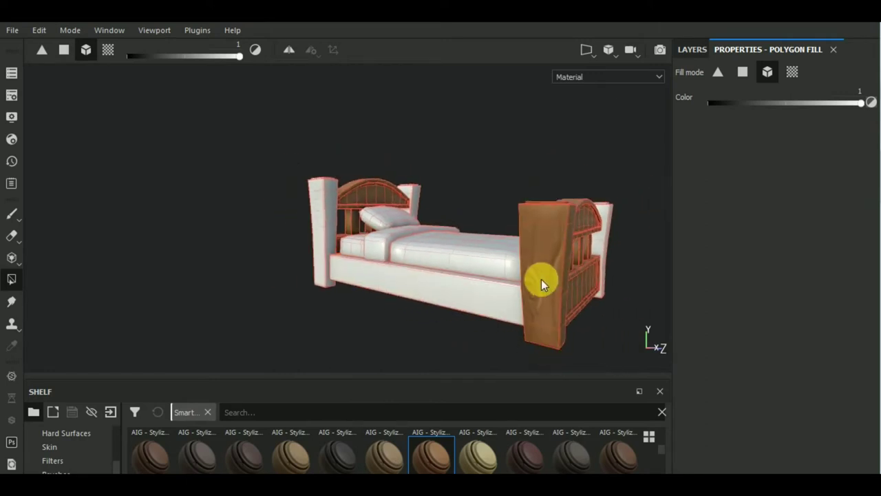
mouse_move(541, 283)
alt+mouse_down()
mouse_move(505, 329)
mouse_move(532, 321)
mouse_move(511, 328)
alt+mouse_up()
Step: Undo the foot post fill and duplicate the oak wood layer
key(ctrl+z)
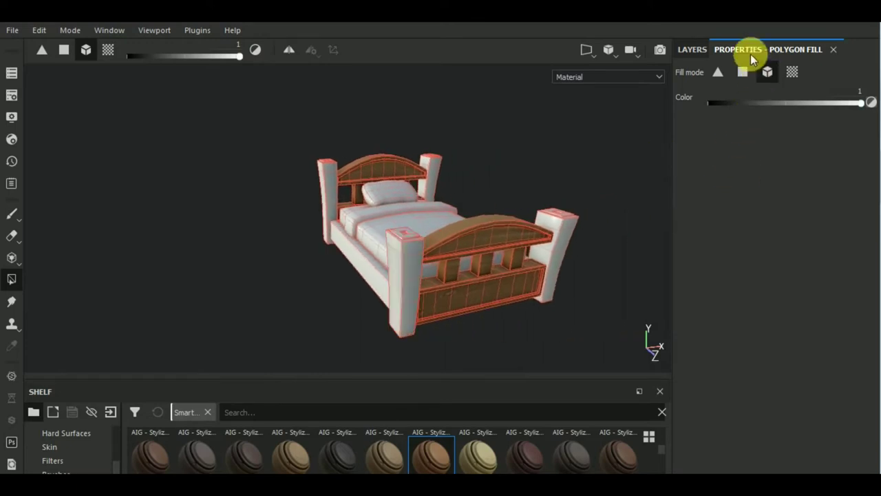
click(696, 49)
mouse_move(735, 100)
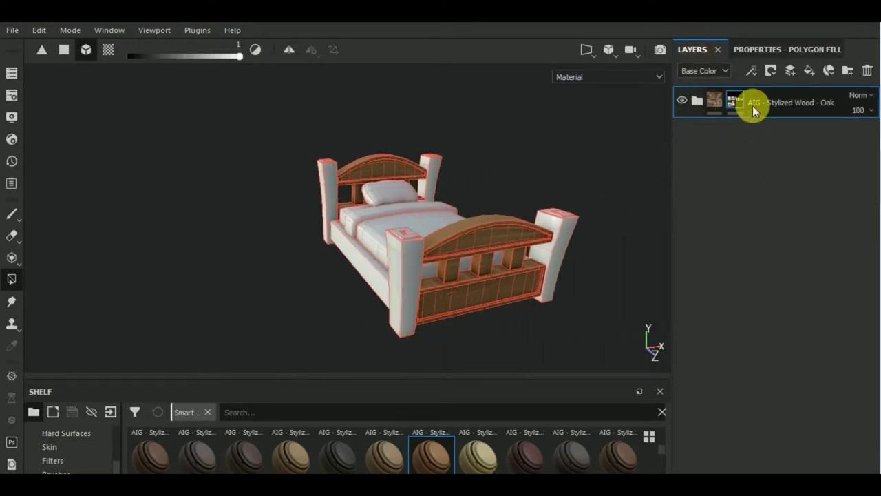
right_click(761, 102)
click(569, 275)
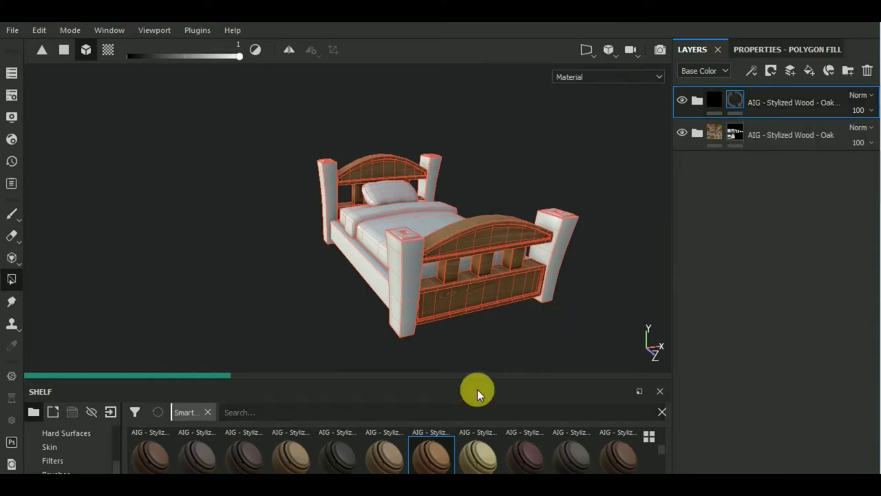
Step: Clear the copy's mask to black and reveal oak on the side rail and both front posts
right_click(735, 103)
click(734, 233)
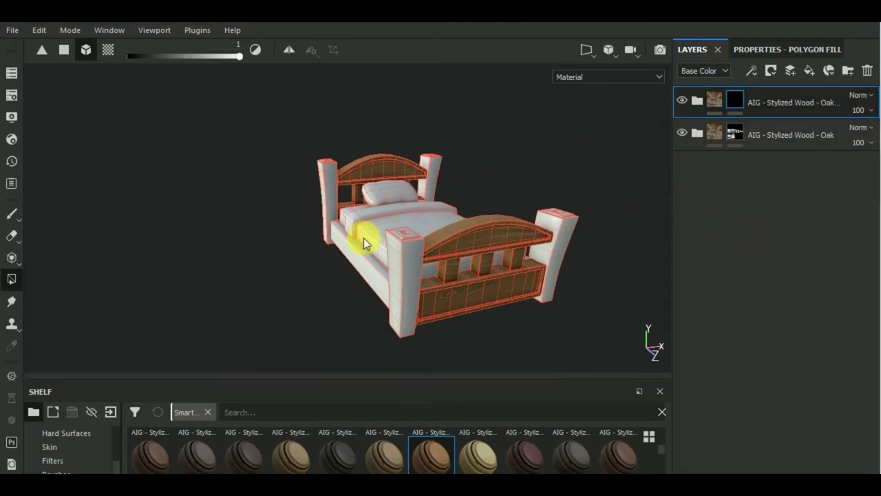
click(367, 265)
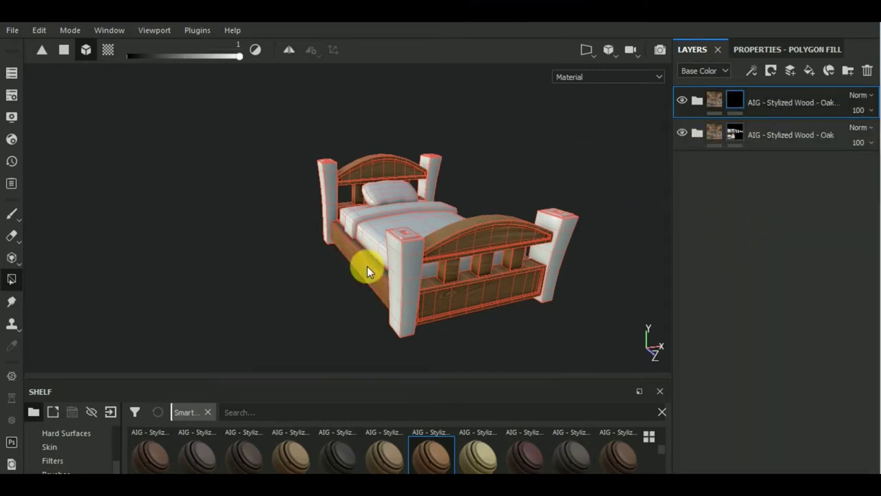
click(401, 282)
click(559, 250)
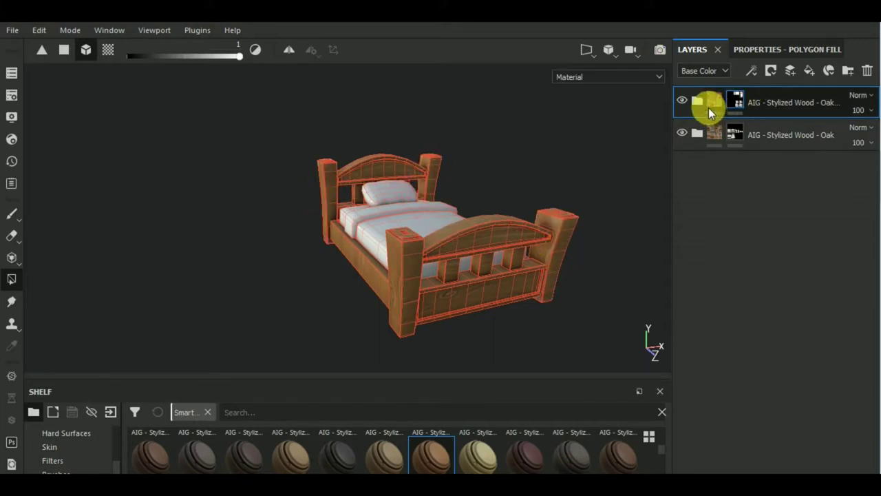
mouse_move(469, 313)
alt+mouse_down()
mouse_move(557, 309)
mouse_move(436, 314)
alt+mouse_up()
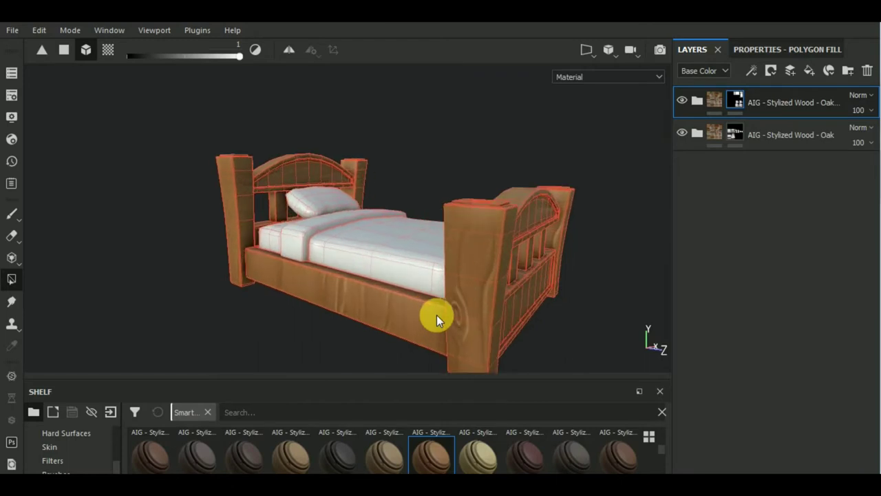
Step: Expand the copied oak layer and inspect the Wood sublayer's fill settings
click(697, 102)
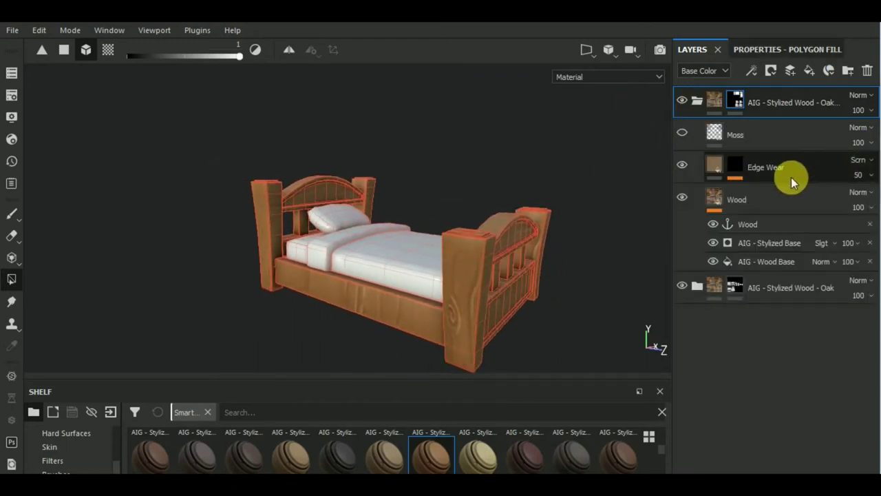
click(751, 200)
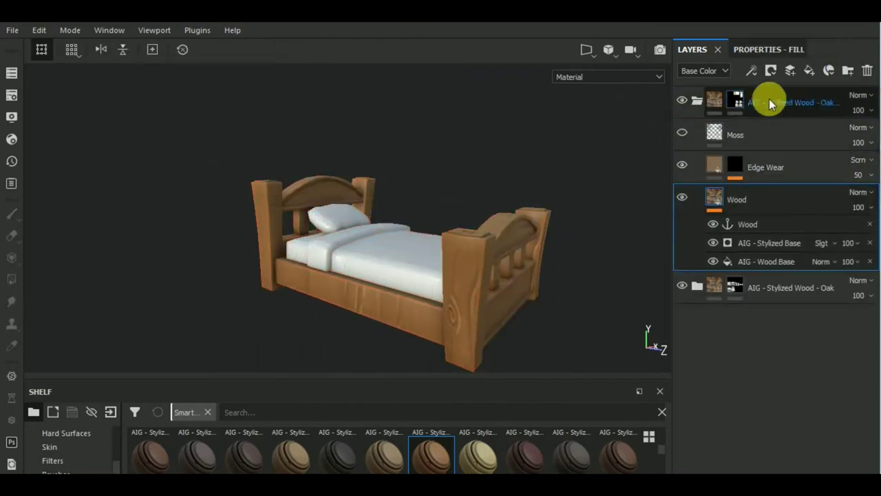
click(774, 51)
scroll(758, 220, up, 5)
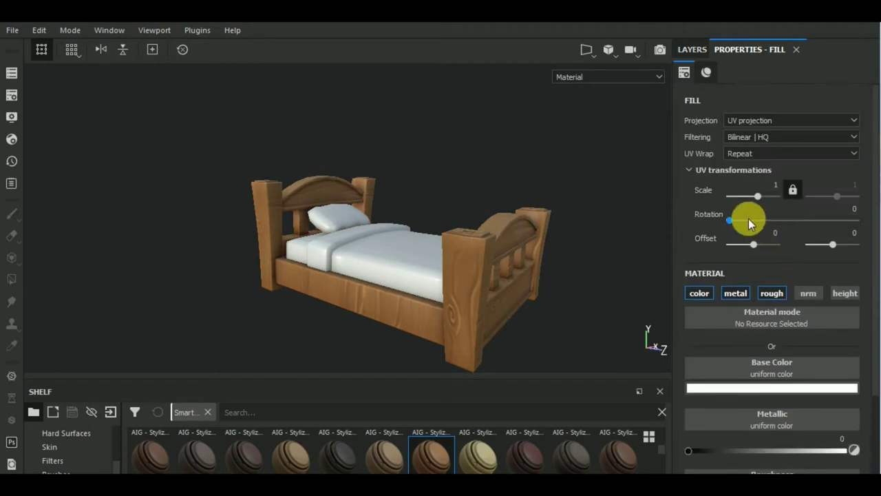
click(692, 49)
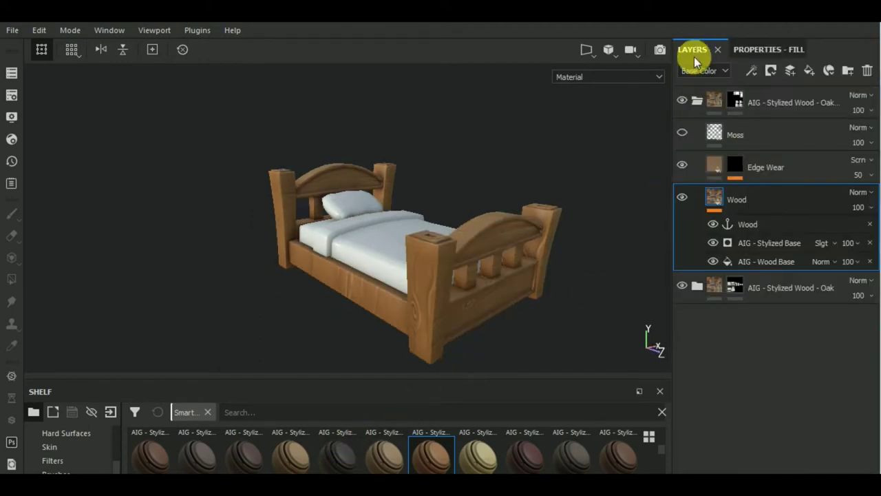
Step: Set the AIG - Wood Base fill's UV rotation to 90 and orbit to check the grain
click(761, 267)
click(762, 49)
text(90)
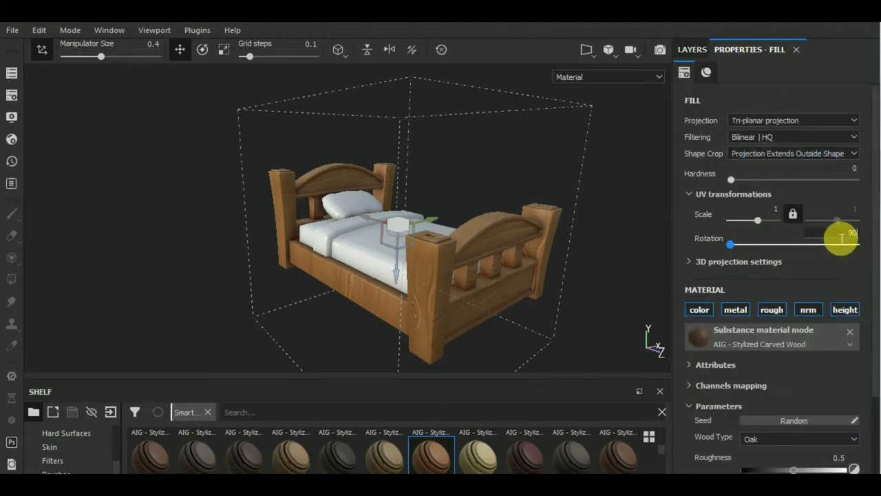
key(Return)
mouse_move(486, 298)
alt+mouse_down()
mouse_move(554, 287)
mouse_move(475, 339)
alt+mouse_up()
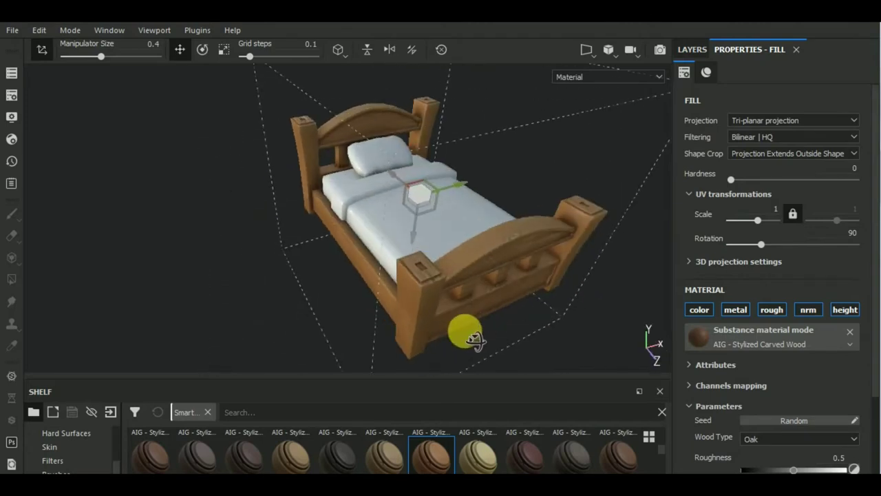
alt+drag(475, 339, 515, 310)
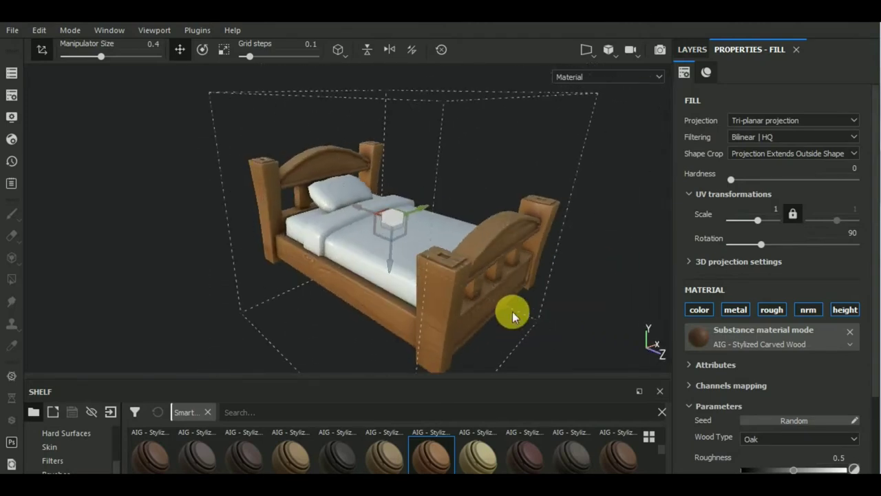
click(709, 74)
click(692, 49)
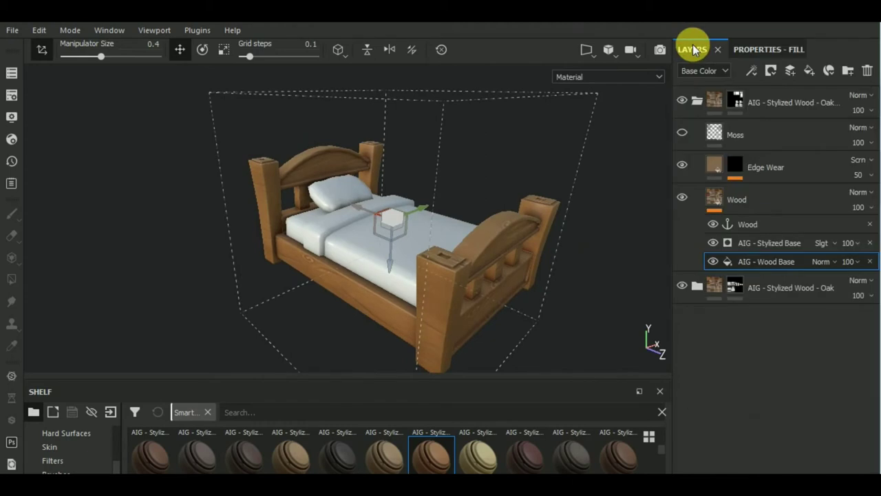
click(738, 164)
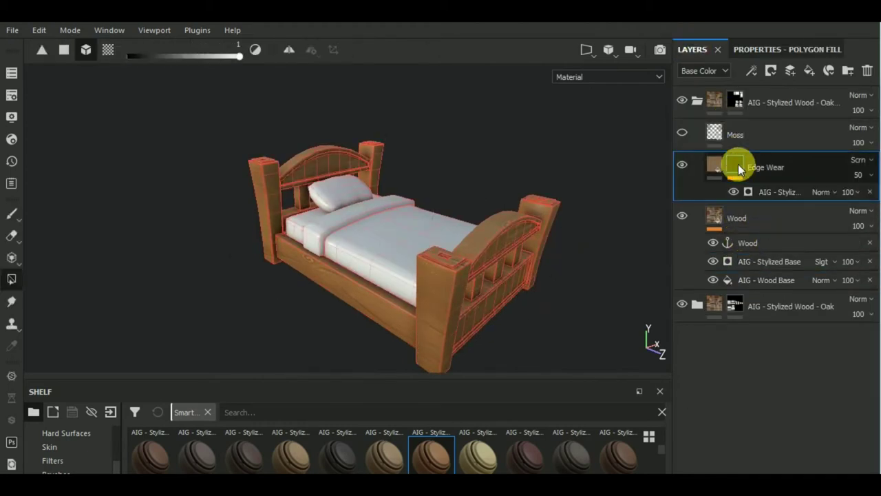
Step: With the top group's mask selected, polygon-fill value 0 onto all four bedposts
click(770, 134)
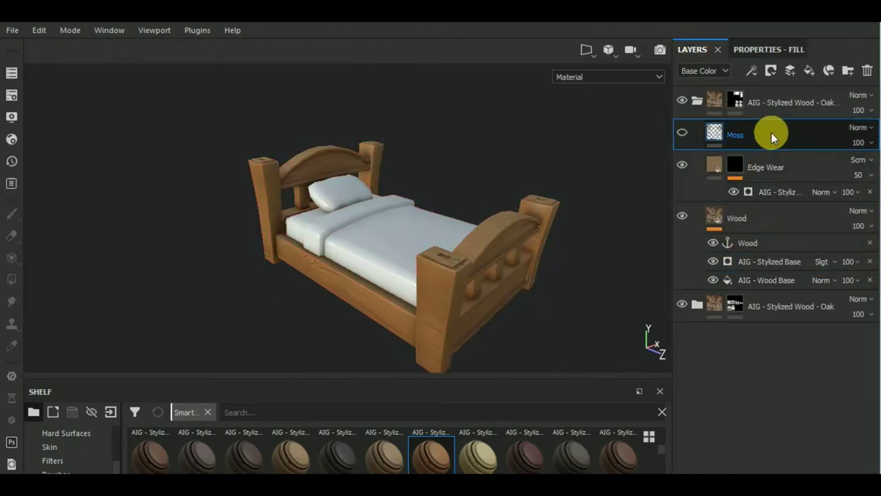
click(738, 103)
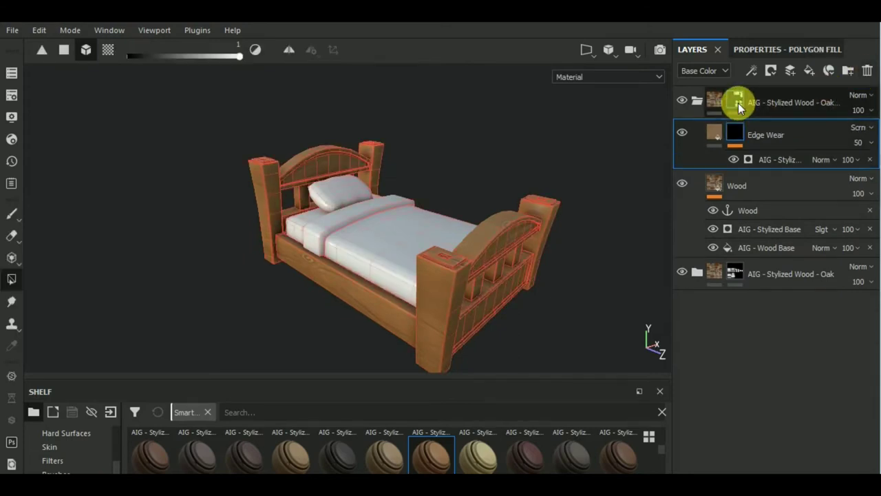
click(777, 47)
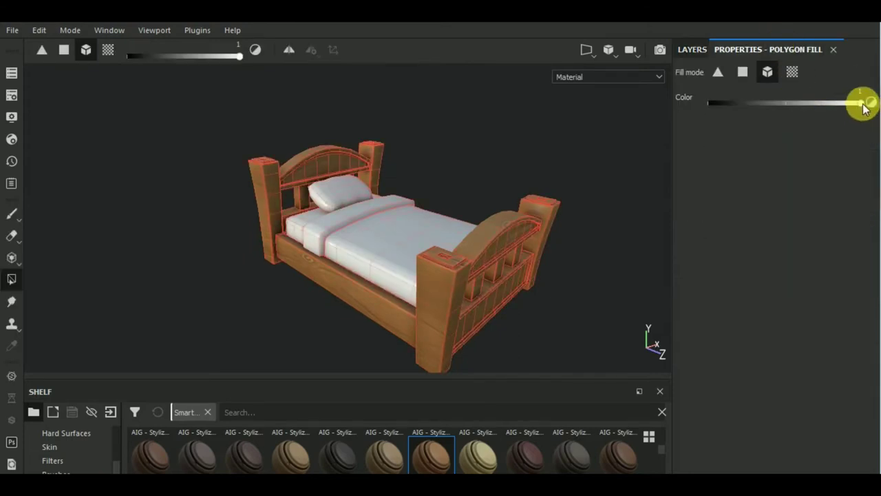
drag(861, 103, 682, 106)
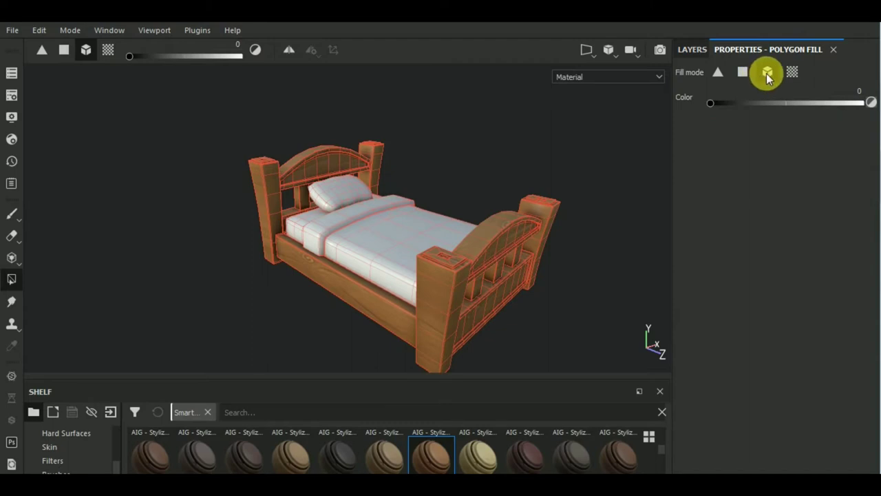
click(455, 286)
click(550, 208)
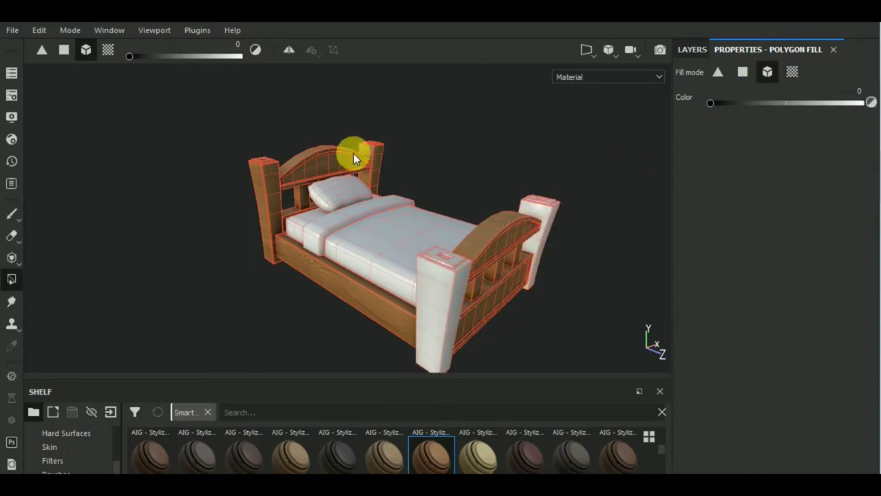
click(375, 149)
click(273, 195)
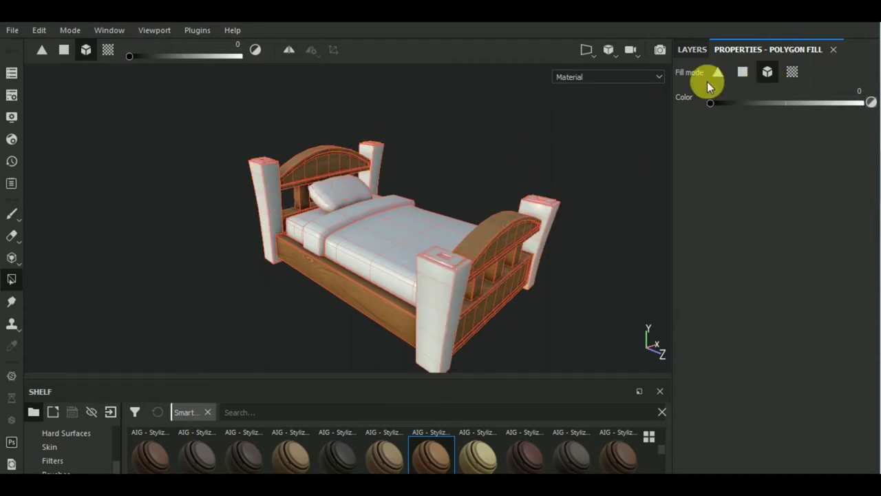
Step: Set the mask fill value back to 1 and restore the oak on the bedposts
click(692, 50)
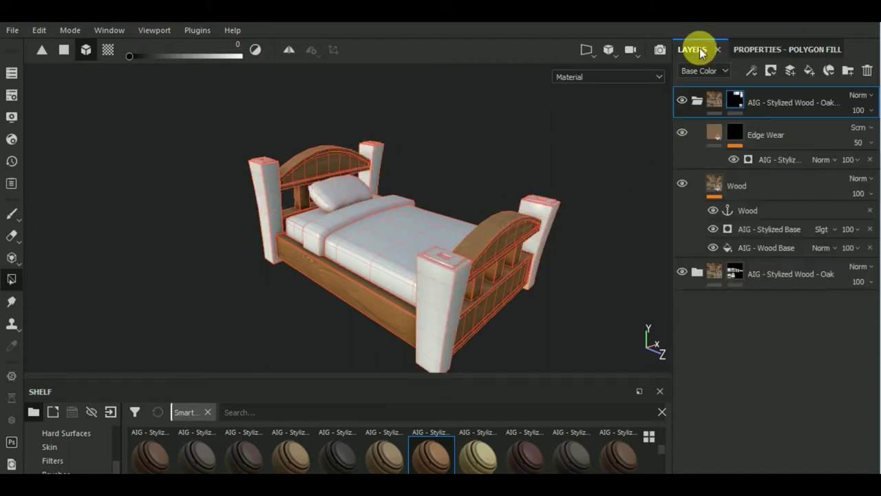
click(697, 100)
click(776, 48)
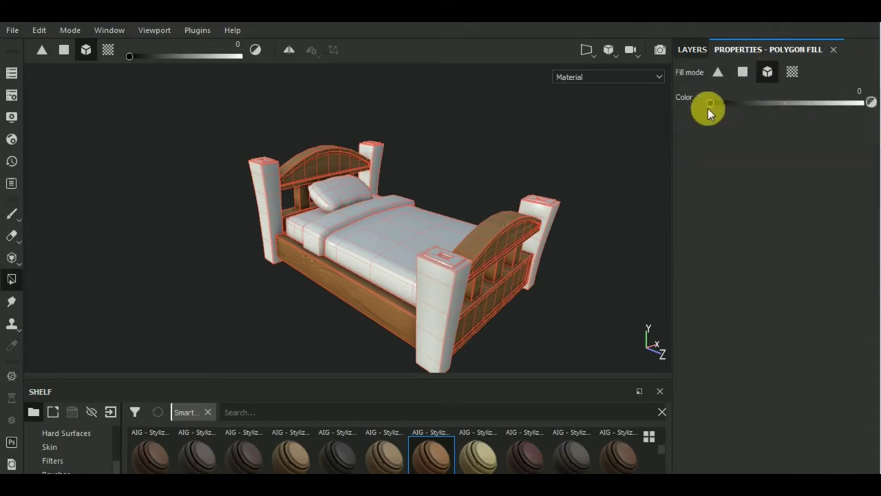
drag(709, 103, 869, 103)
click(436, 255)
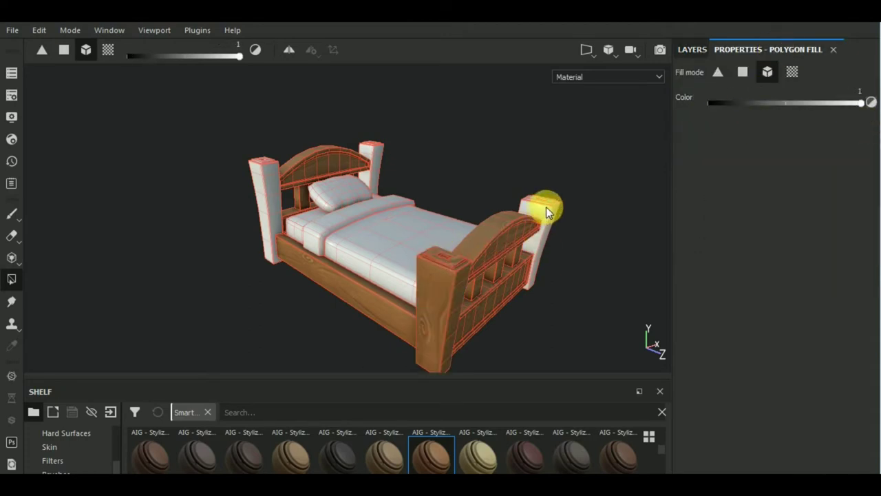
click(546, 206)
click(269, 194)
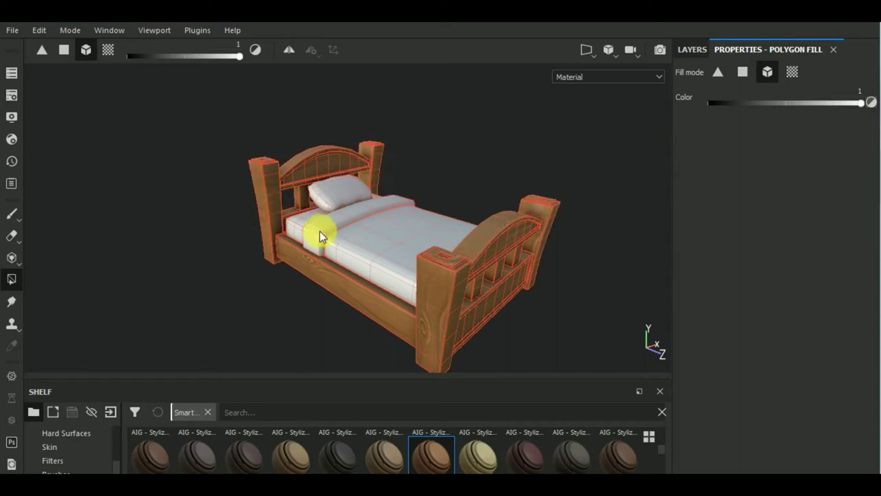
click(695, 51)
Step: Collapse the top oak wood group and orbit back to see the whole bed
click(712, 102)
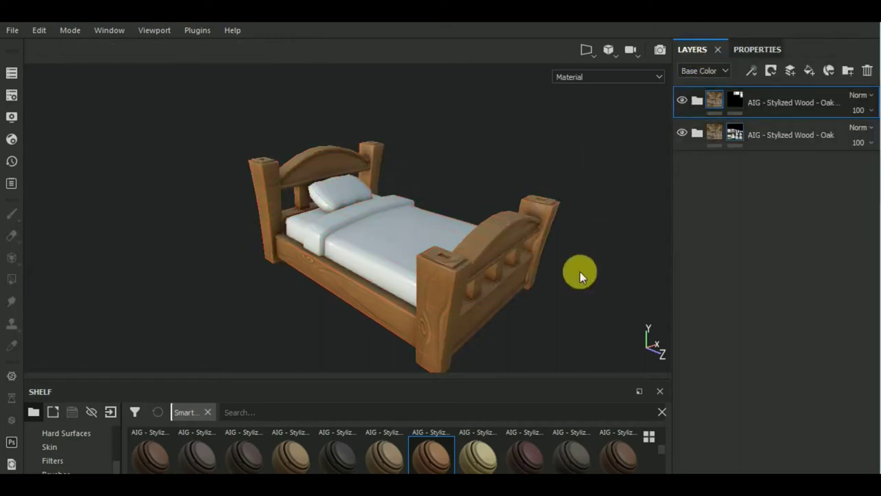
alt+drag(574, 288, 517, 296)
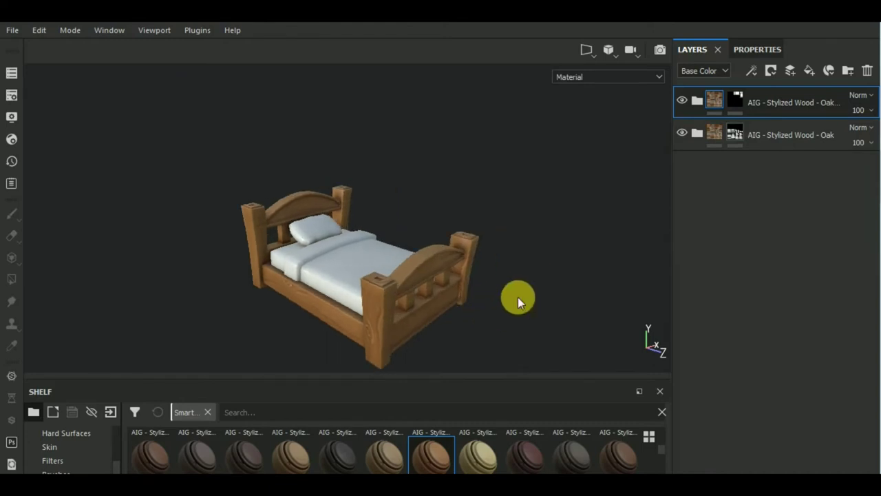
Step: Add Fill layer 1 on top of the stack and give it a black mask
click(811, 72)
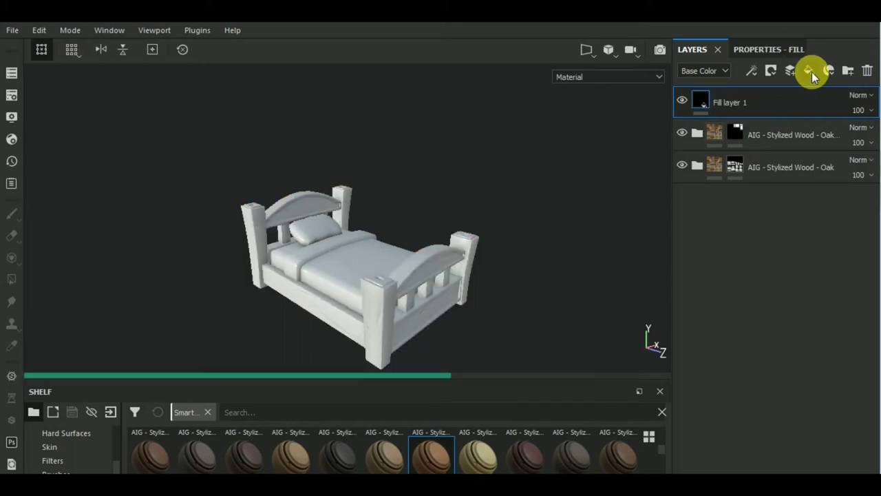
click(755, 53)
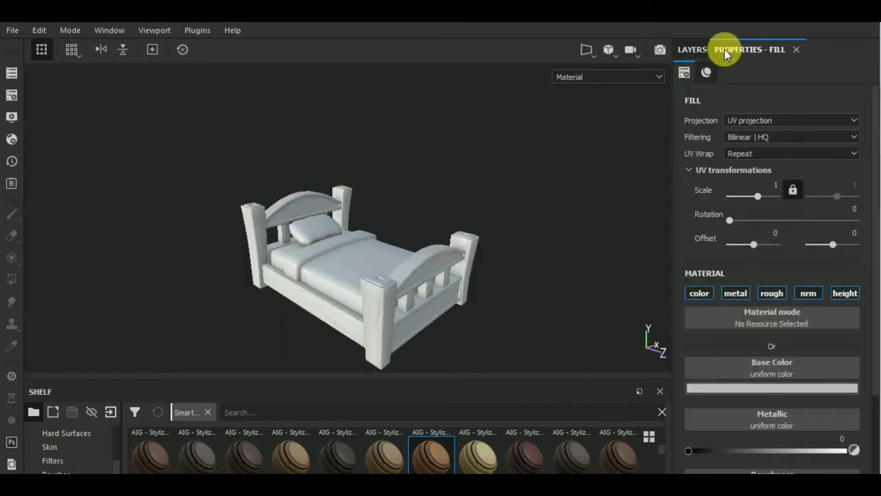
click(691, 49)
click(772, 71)
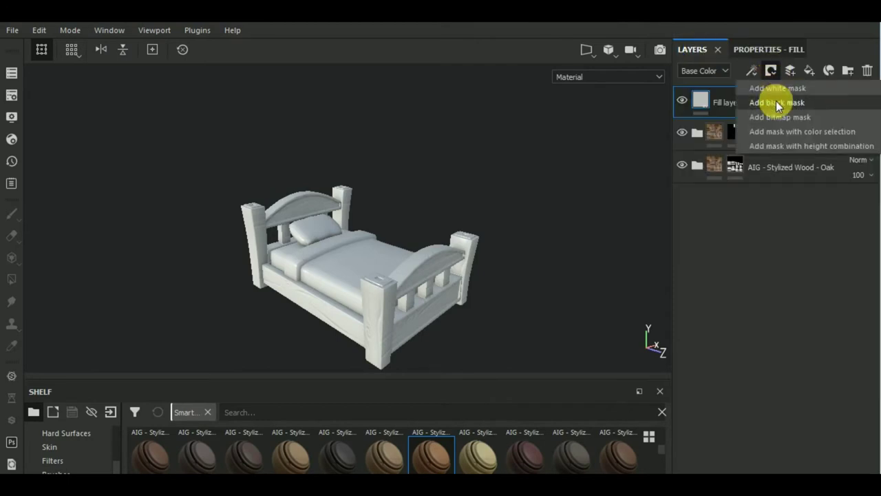
click(773, 91)
Step: Set Fill layer 1's base colour to a pale warm cream
click(711, 98)
click(763, 49)
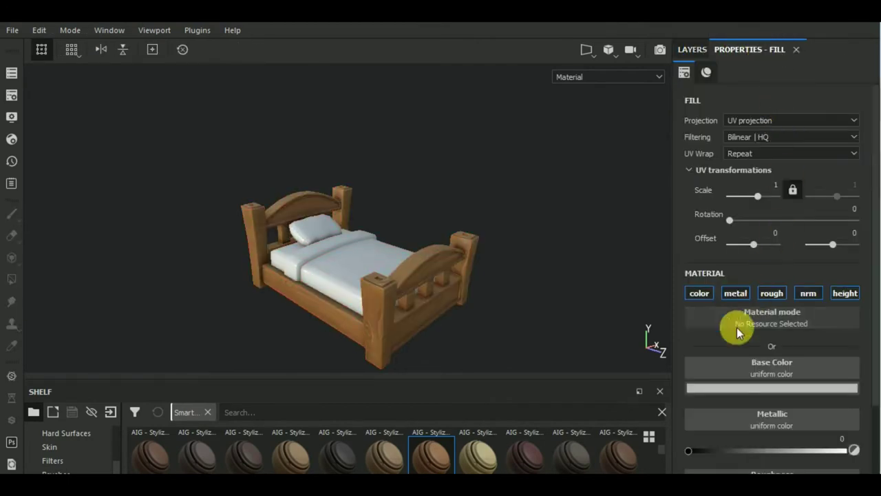
click(734, 386)
click(811, 353)
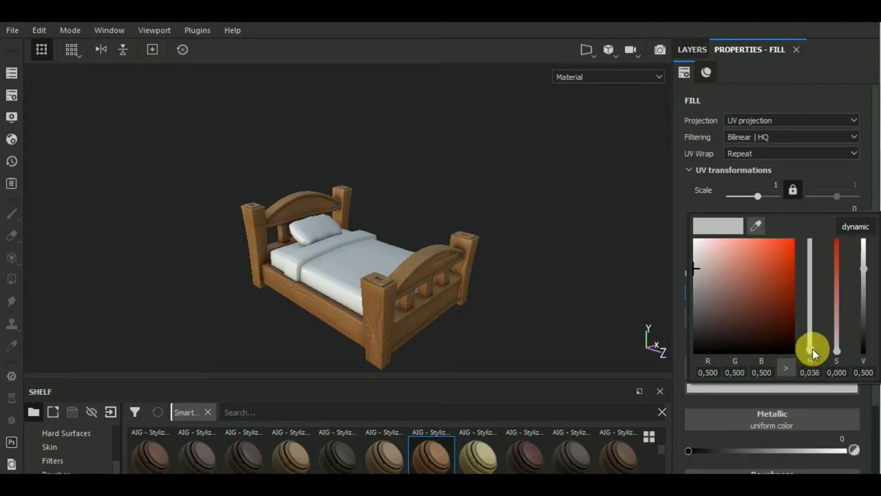
drag(811, 355, 813, 349)
mouse_move(697, 238)
mouse_down()
mouse_move(704, 261)
mouse_move(705, 241)
mouse_up()
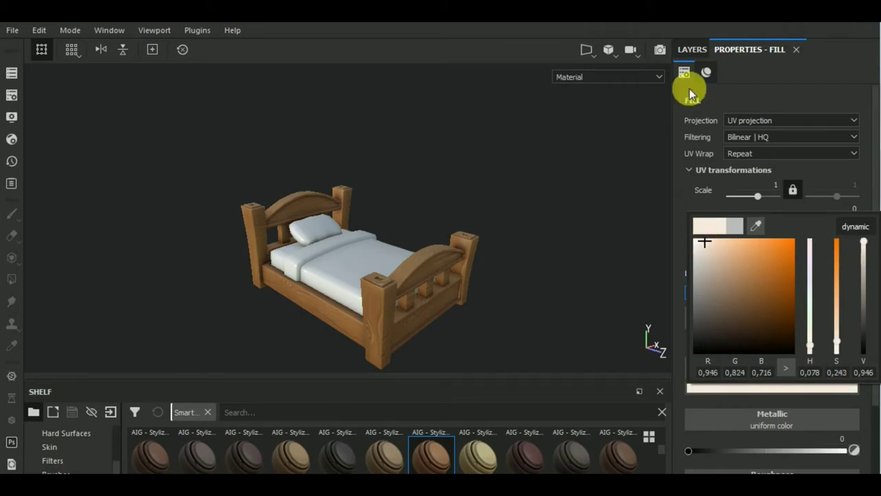
click(692, 49)
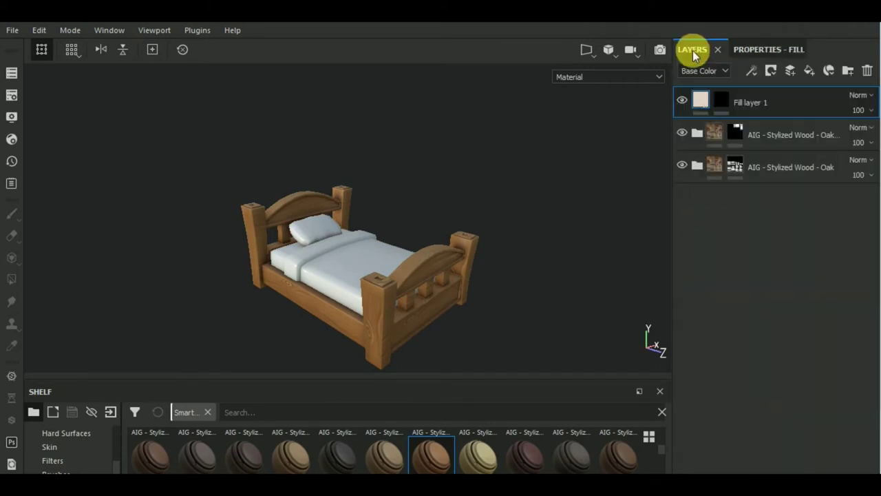
click(754, 49)
scroll(784, 384, down, 4)
scroll(809, 364, down, 1)
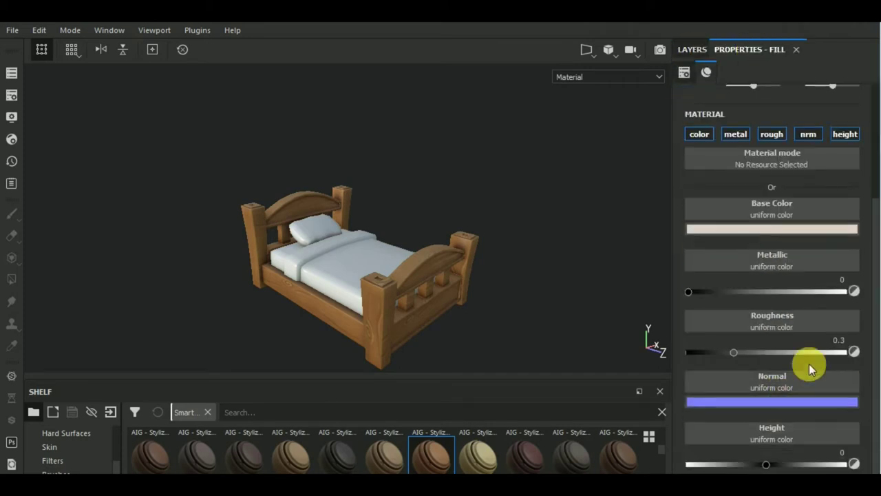
Step: Select Fill layer 1's mask and set Polygon Fill to whole-mesh mode
click(693, 55)
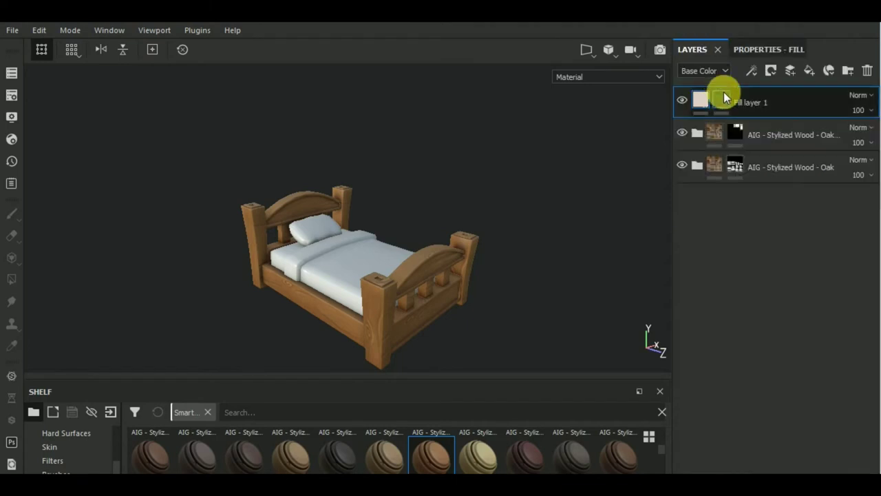
click(721, 98)
key(4)
alt+drag(315, 332, 352, 328)
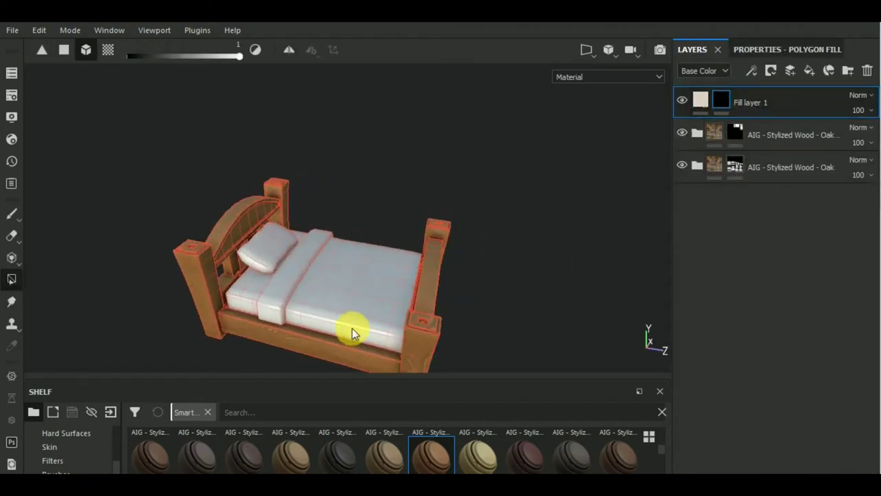
click(736, 46)
click(770, 73)
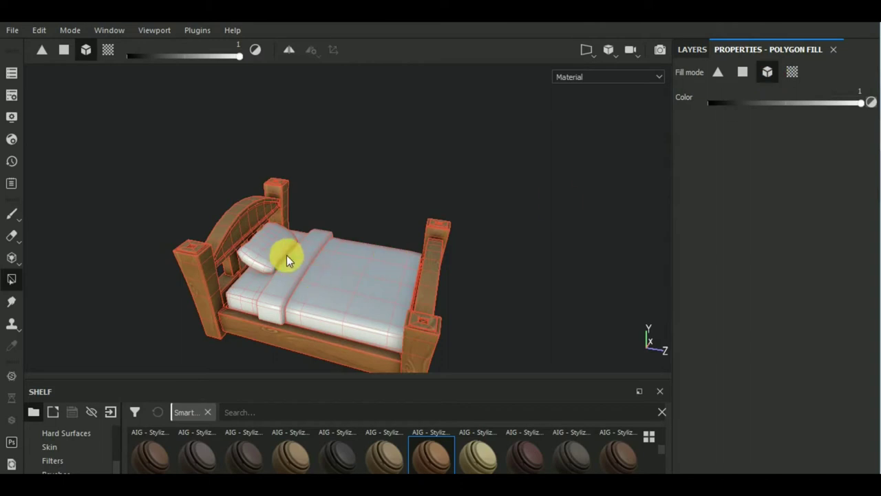
Step: Switch the viewport to the 3D/2D split showing the bed's UV layout
mouse_move(277, 257)
alt+mouse_down()
mouse_move(288, 280)
mouse_move(388, 277)
mouse_move(328, 261)
alt+mouse_up()
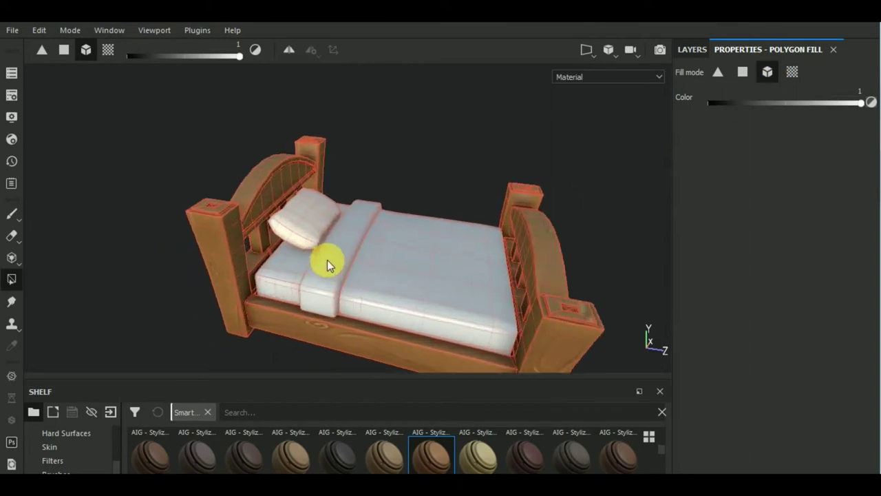
key(f)
key(F1)
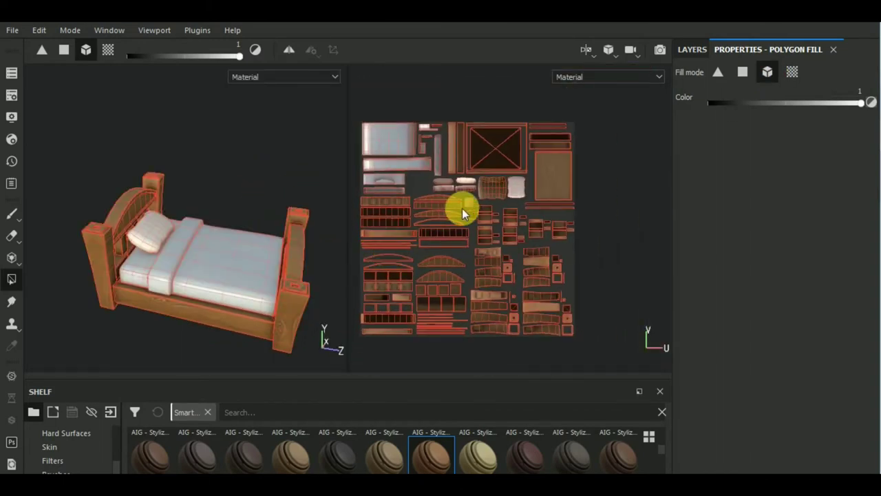
Step: Switch Polygon Fill from whole-mesh to individual polygon mode
scroll(489, 211, up, 2)
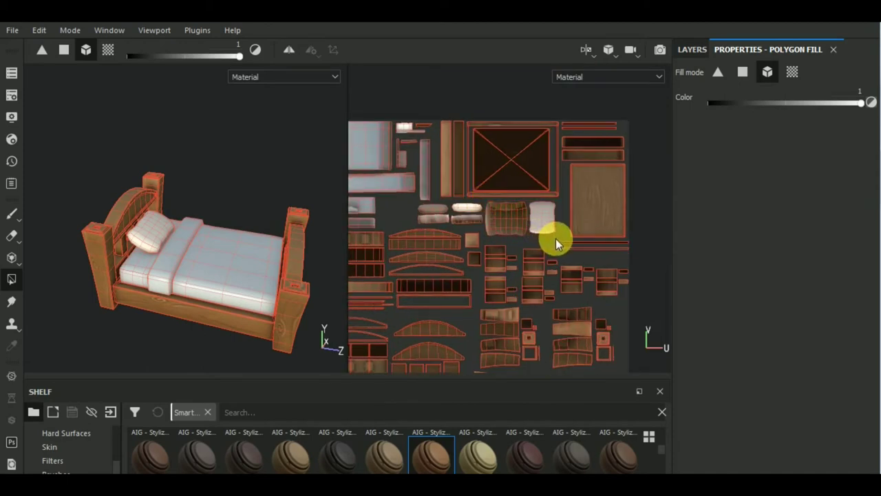
scroll(448, 199, up, 3)
scroll(393, 207, up, 1)
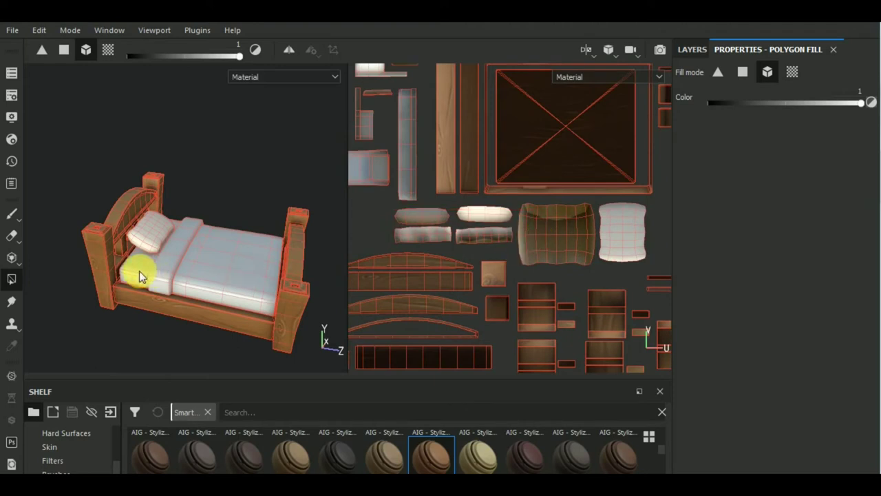
click(741, 74)
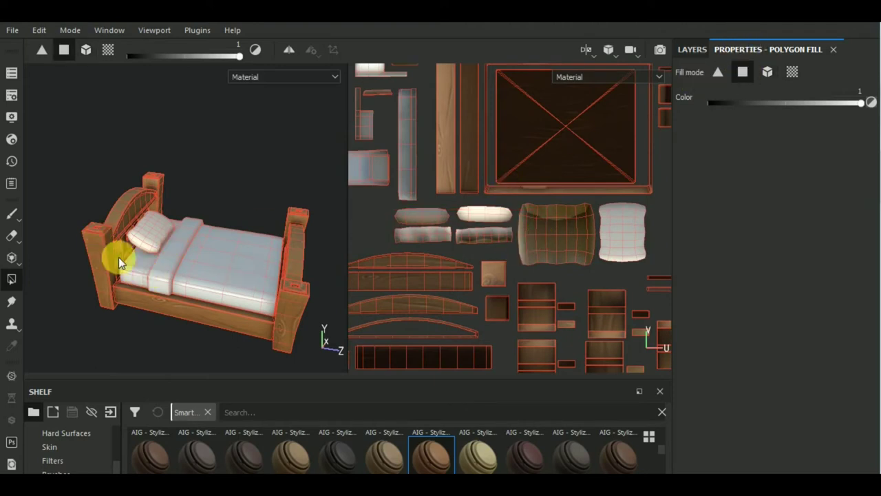
scroll(498, 212, down, 1)
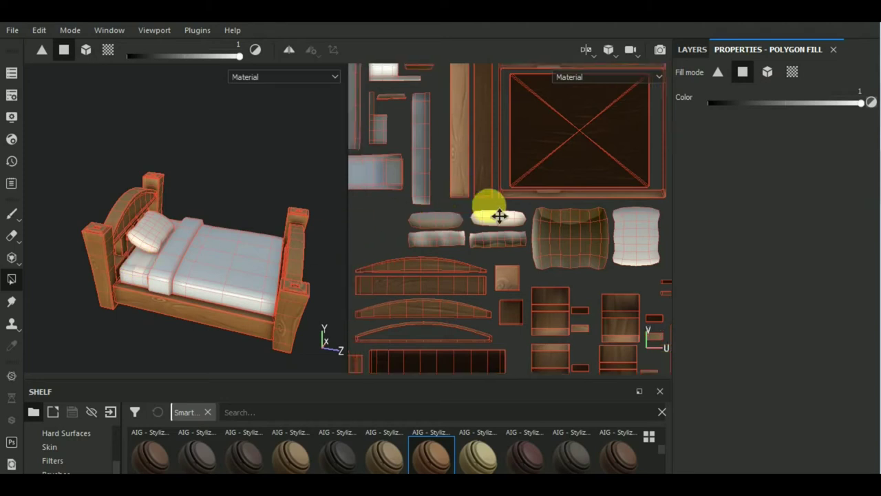
scroll(566, 226, down, 2)
Step: Pan and zoom the UV layout to bring the long sheet strips into view
mouse_move(568, 223)
middle_down()
mouse_move(566, 256)
mouse_move(527, 216)
mouse_move(460, 285)
middle_up()
scroll(148, 271, up, 2)
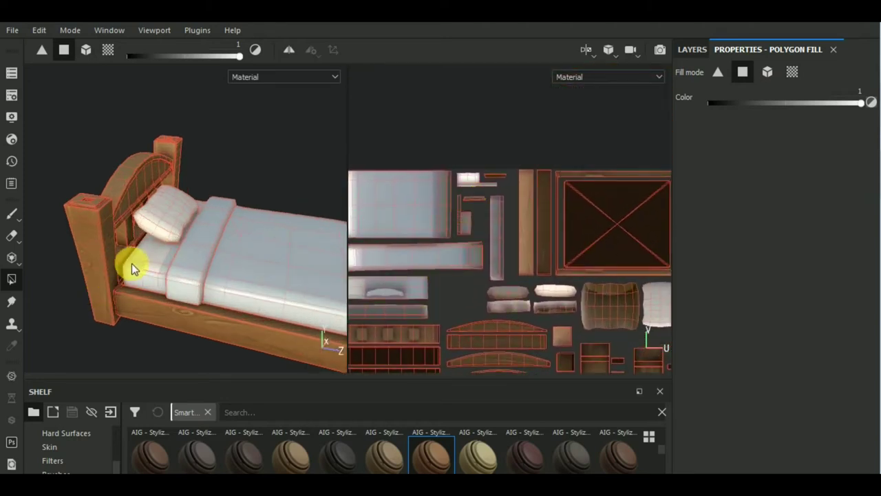
middle_drag(451, 275, 527, 262)
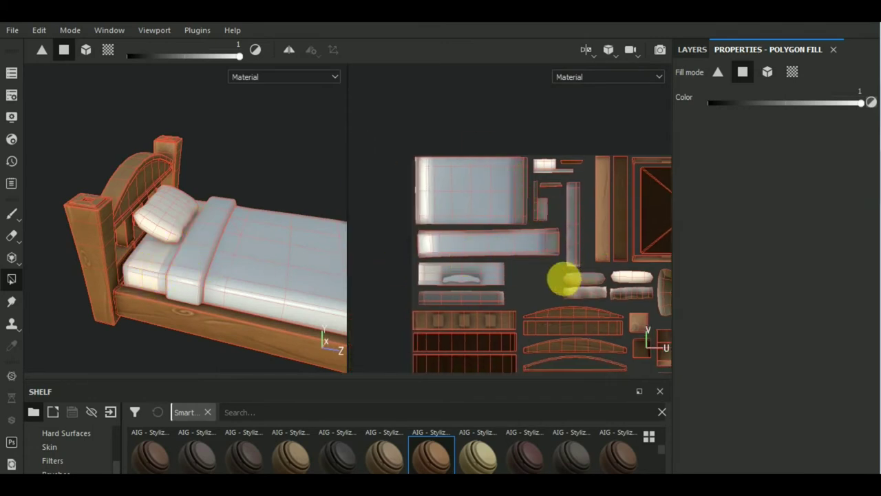
middle_drag(601, 242, 546, 259)
scroll(167, 250, up, 2)
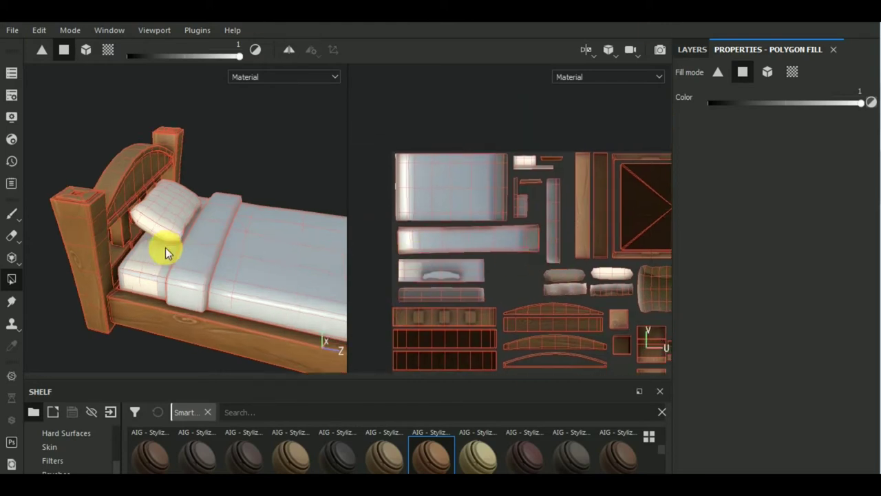
scroll(165, 265, up, 2)
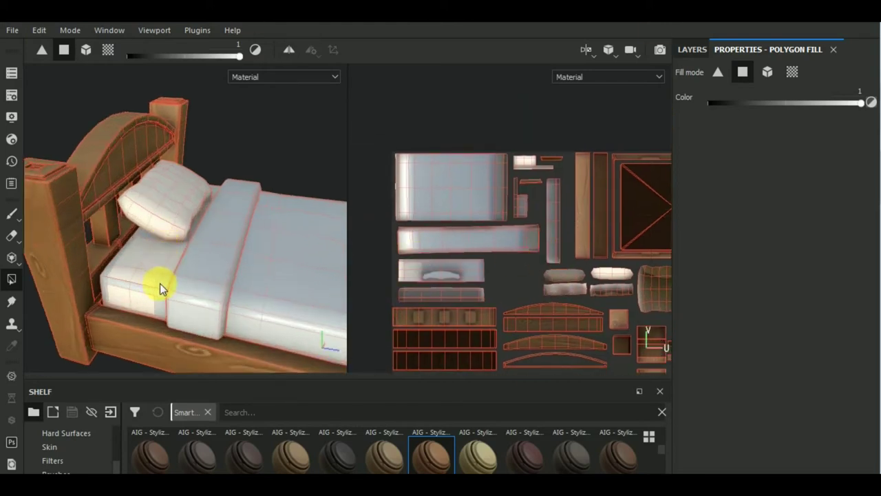
middle_drag(526, 198, 534, 225)
scroll(536, 214, up, 2)
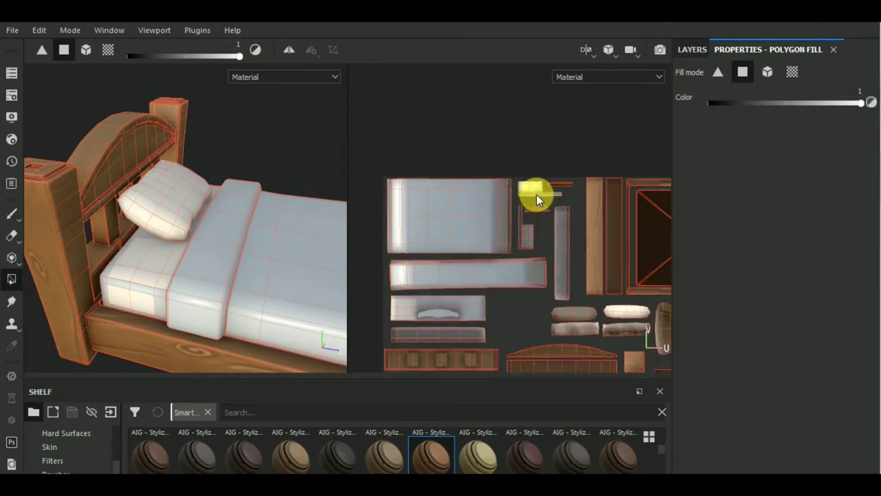
scroll(536, 194, up, 2)
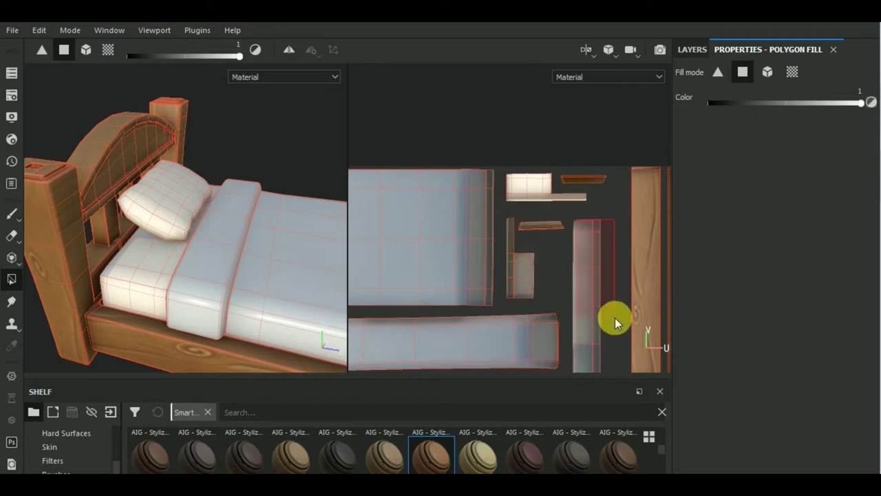
mouse_move(317, 248)
alt+mouse_down()
mouse_move(177, 218)
mouse_move(149, 192)
alt+mouse_up()
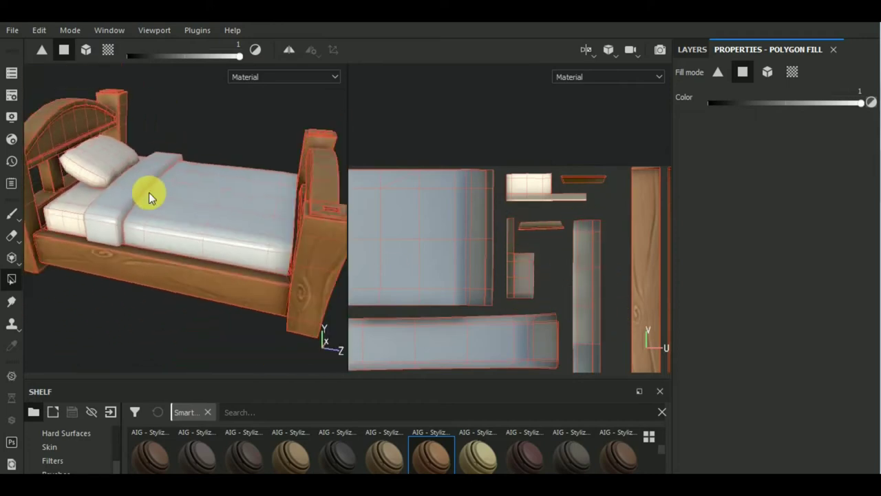
mouse_move(583, 285)
middle_down()
mouse_move(588, 187)
mouse_move(595, 195)
middle_up()
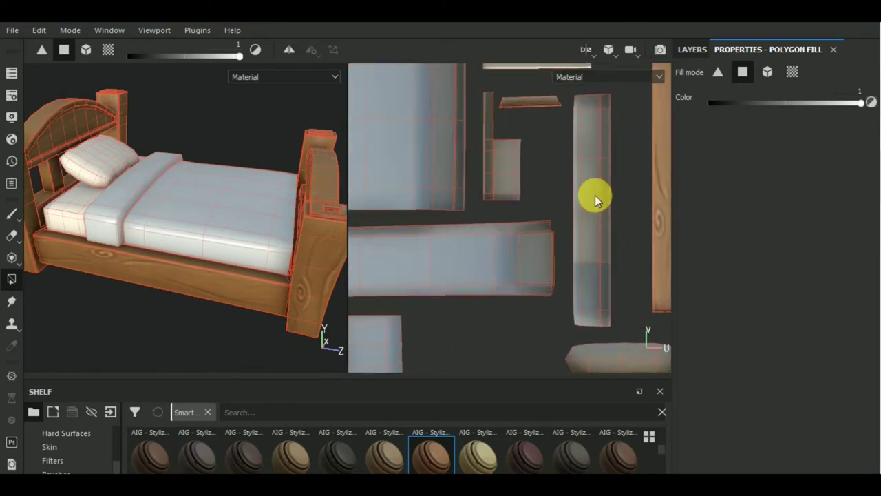
scroll(595, 195, down, 2)
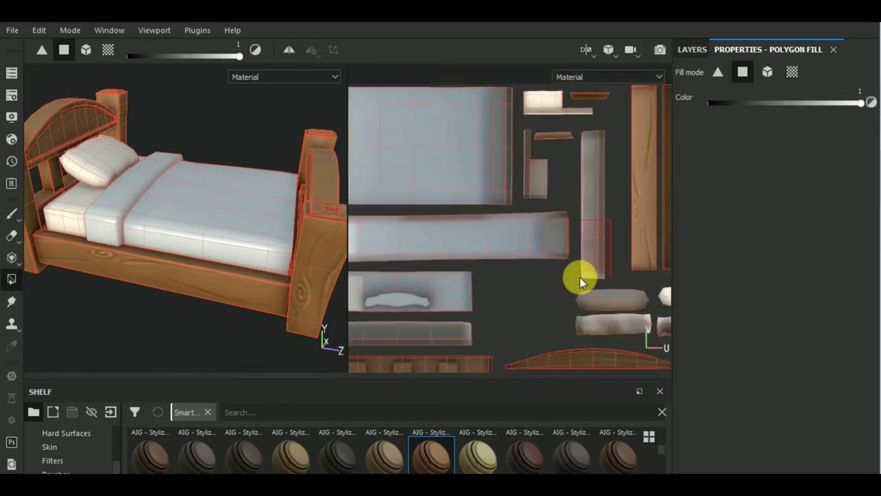
middle_drag(541, 252, 428, 224)
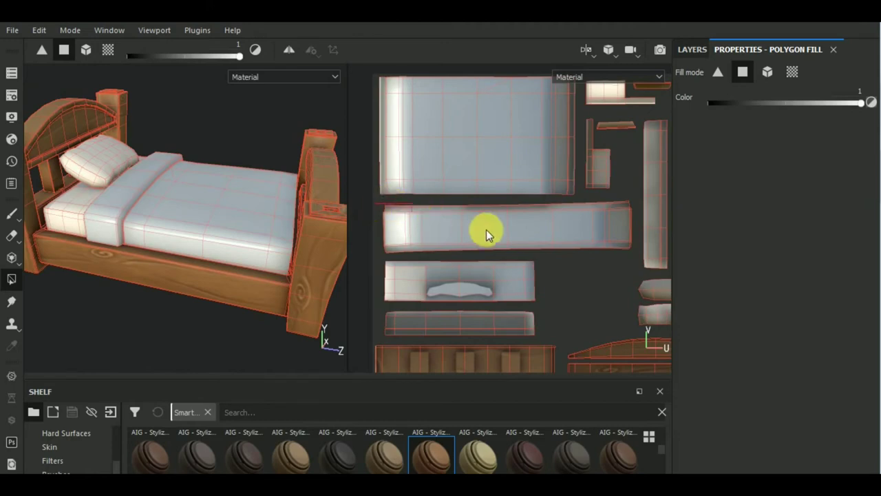
Step: Fill the long sheet strip, its neighbouring island and the lower long strip into the mask
mouse_move(486, 234)
mouse_down()
mouse_move(636, 244)
mouse_move(641, 253)
mouse_up()
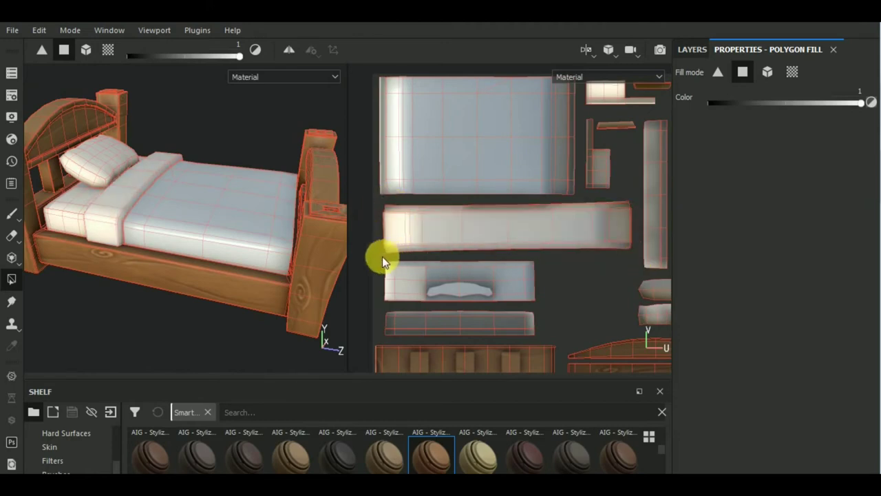
click(534, 285)
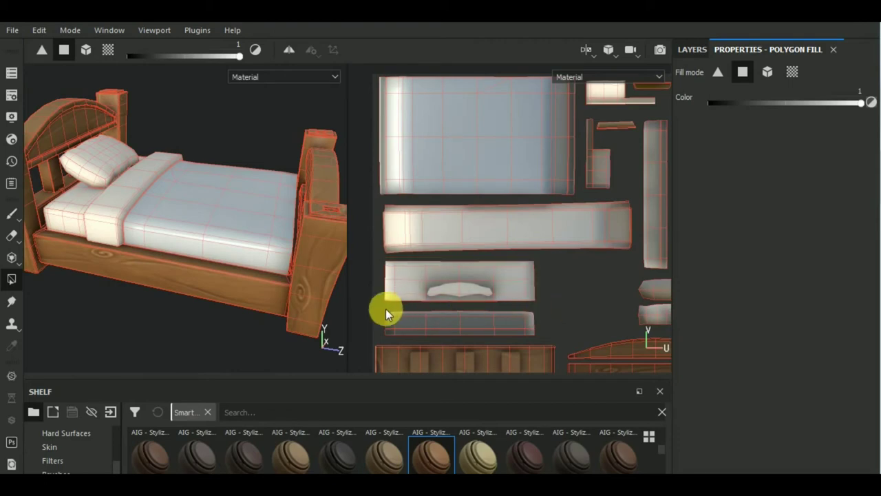
click(447, 329)
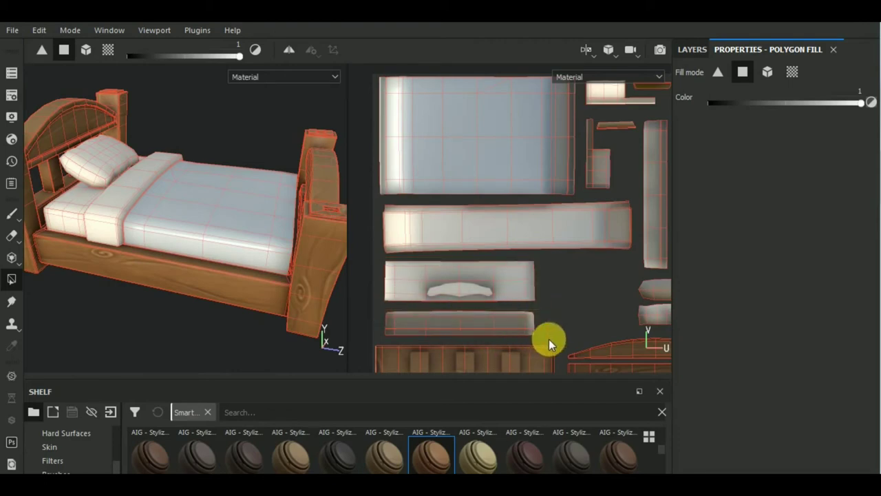
scroll(143, 257, up, 3)
scroll(140, 215, up, 3)
scroll(135, 205, down, 2)
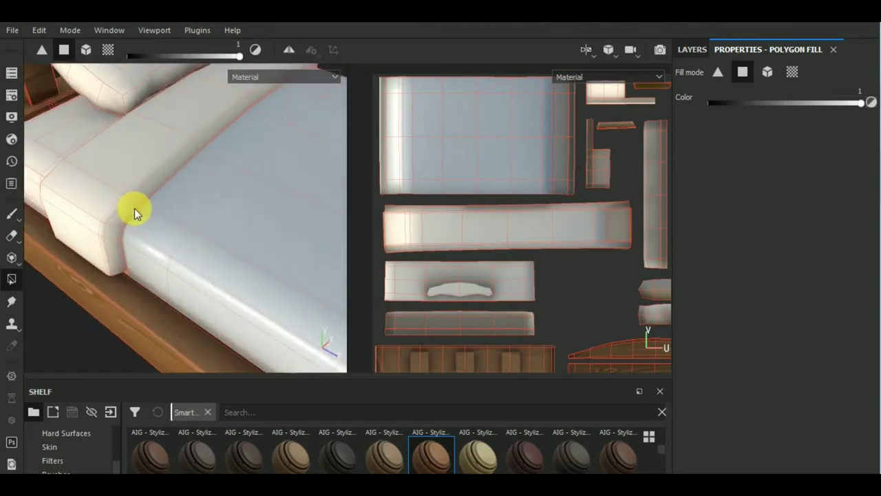
scroll(134, 208, down, 2)
Step: Orbit to check the cream on the pillow and mattress, then return to the Layers list
mouse_move(134, 208)
alt+mouse_down()
mouse_move(210, 220)
mouse_move(261, 181)
mouse_move(186, 197)
alt+mouse_up()
scroll(99, 230, up, 3)
scroll(113, 234, up, 2)
scroll(112, 233, down, 2)
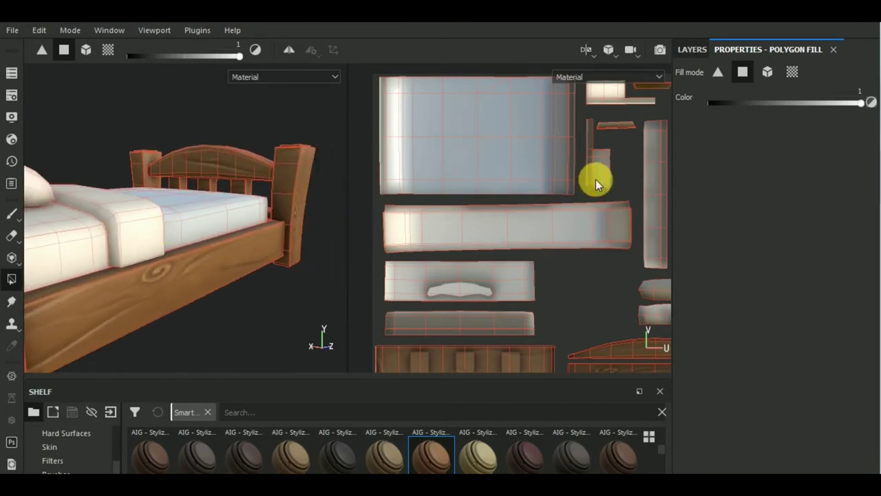
mouse_move(596, 179)
alt+mouse_down()
mouse_move(566, 211)
mouse_move(577, 191)
mouse_move(594, 192)
alt+mouse_up()
scroll(579, 207, down, 1)
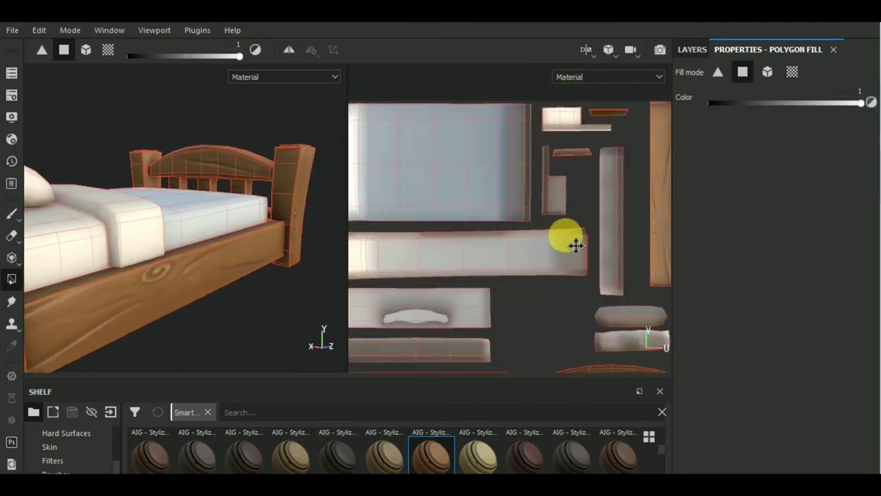
scroll(531, 216, down, 2)
scroll(533, 212, down, 1)
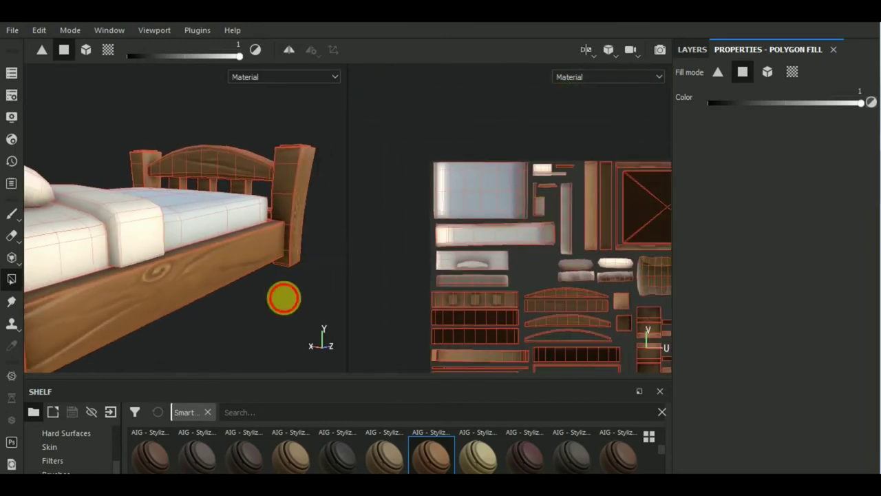
mouse_move(281, 296)
alt+mouse_down()
mouse_move(132, 315)
mouse_move(139, 312)
alt+mouse_up()
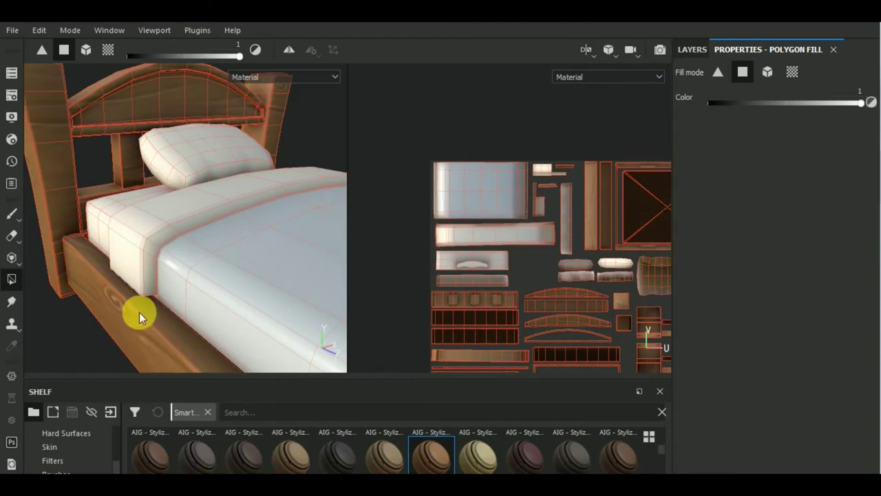
click(708, 42)
Step: Add the AIG - Stylized Cloth - Plaid material as a new layer for a red plaid blanket
click(702, 102)
scroll(262, 254, down, 3)
scroll(225, 254, down, 3)
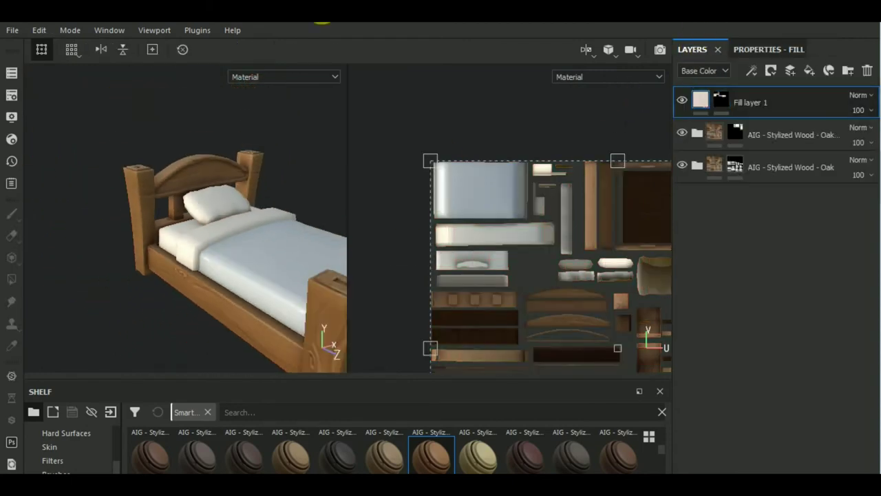
scroll(419, 444, down, 1)
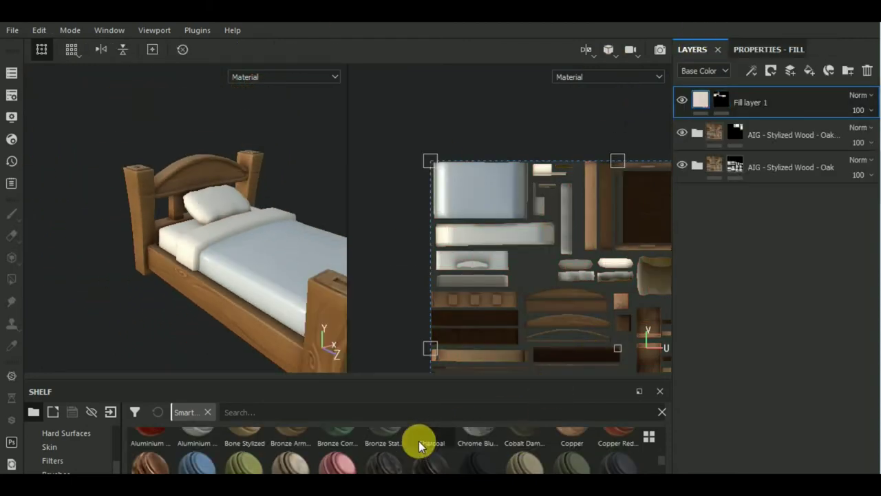
scroll(419, 441, up, 2)
scroll(418, 440, down, 1)
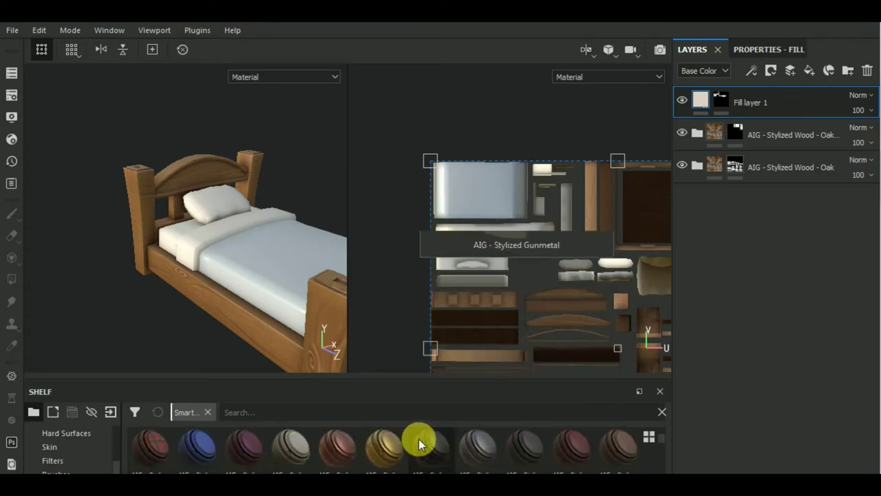
drag(163, 446, 807, 297)
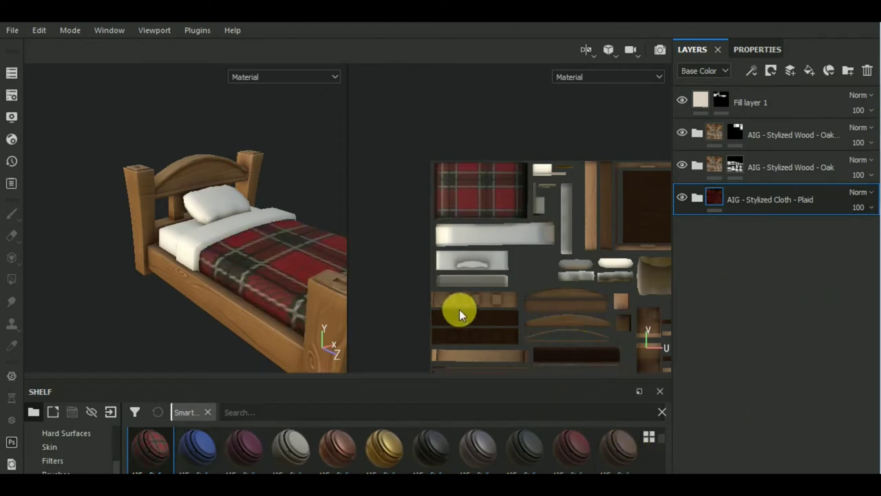
Step: Review the plaid bed from higher and lower angles in the 3D-only view, then begin renaming Fill layer 1
alt+drag(223, 295, 227, 305)
key(F2)
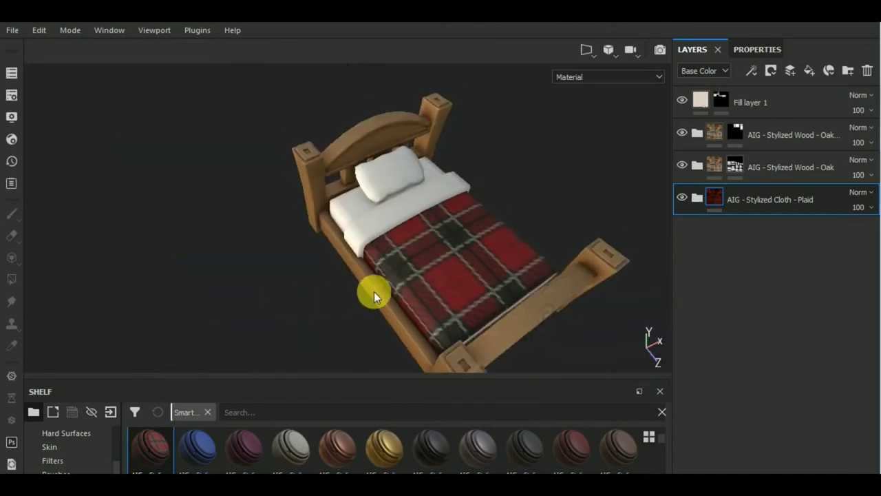
scroll(374, 291, down, 3)
alt+drag(384, 298, 400, 252)
scroll(353, 262, up, 2)
scroll(357, 261, up, 4)
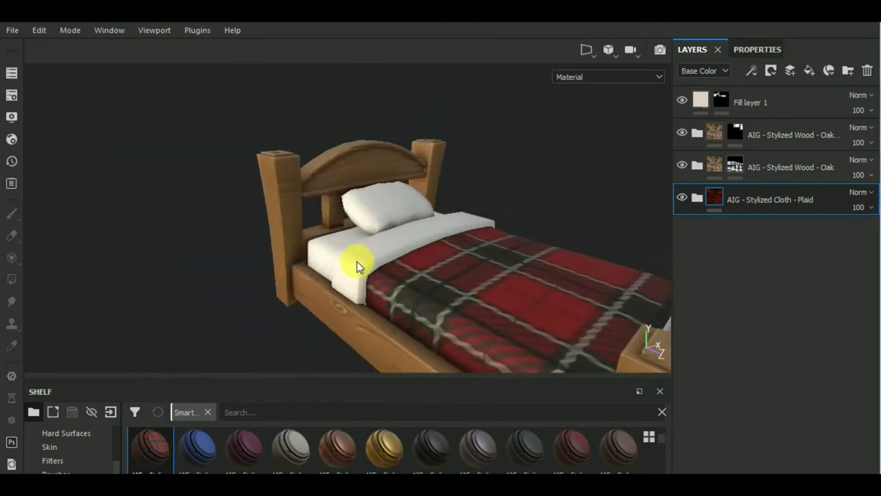
scroll(357, 261, down, 3)
double_click(757, 103)
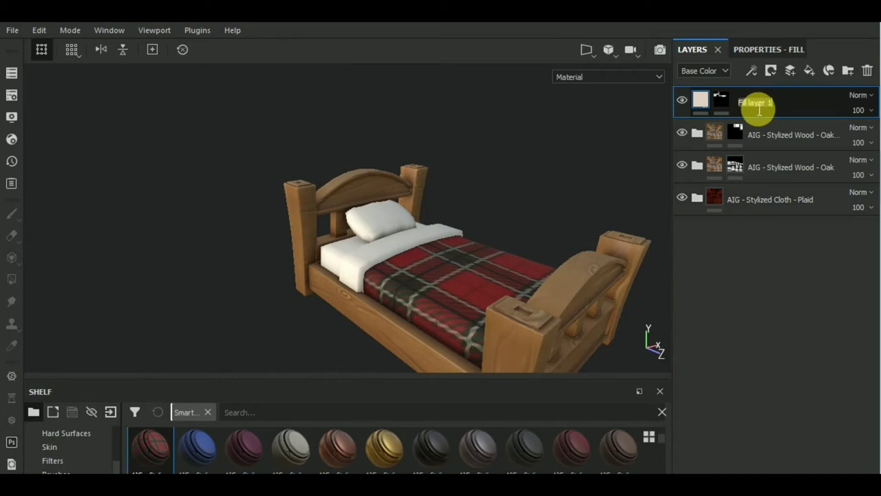
Step: Confirm the Fill layer 1 name and tint its base colour dusty pink (0.568, 0.461, 0.437)
click(812, 105)
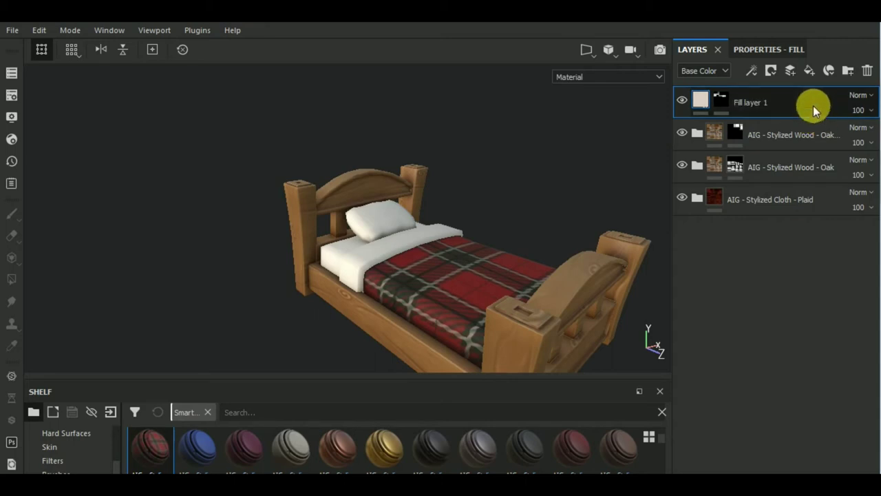
click(757, 51)
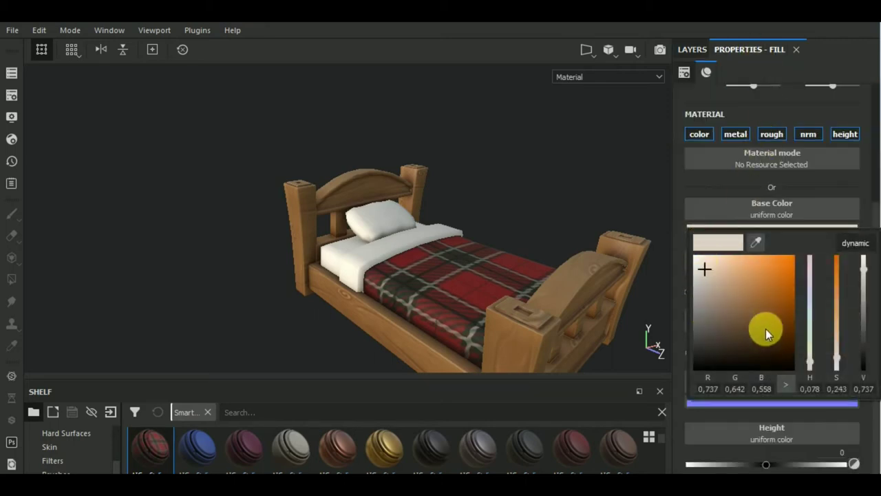
click(706, 282)
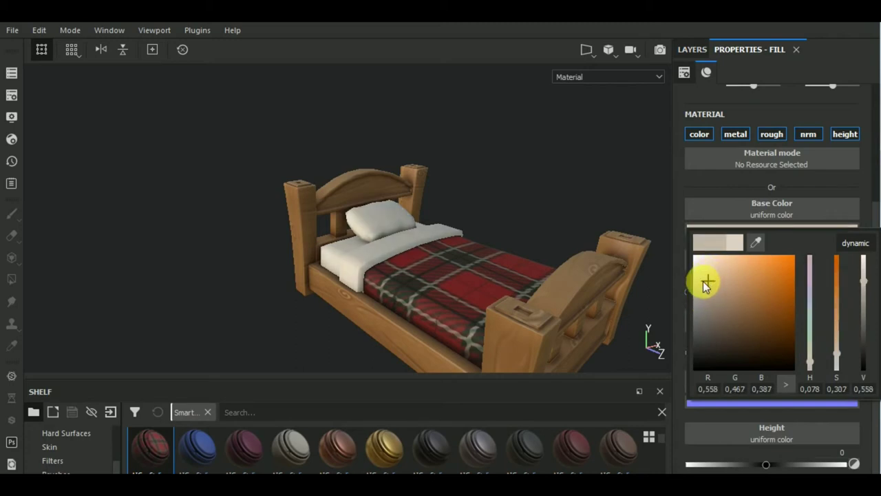
click(811, 369)
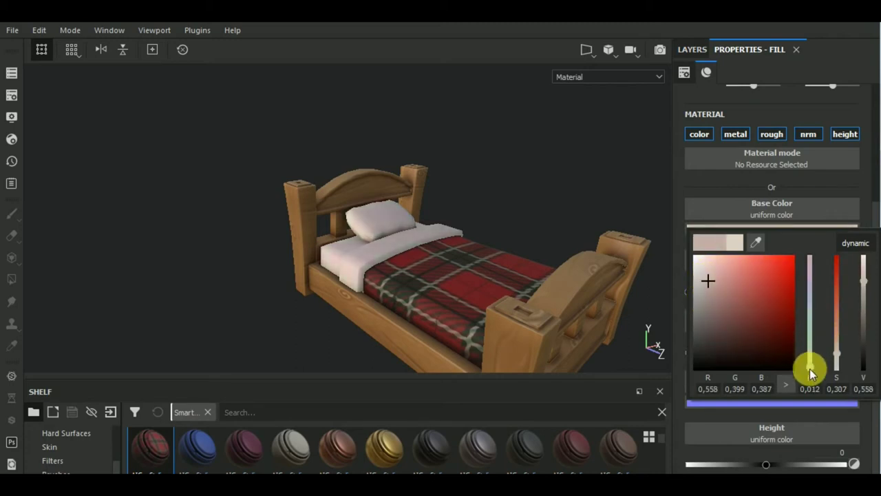
drag(810, 371, 812, 370)
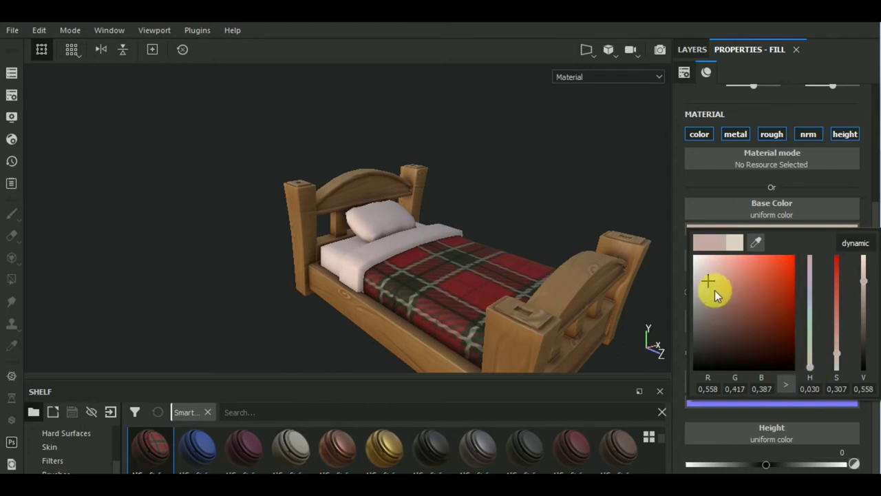
click(704, 280)
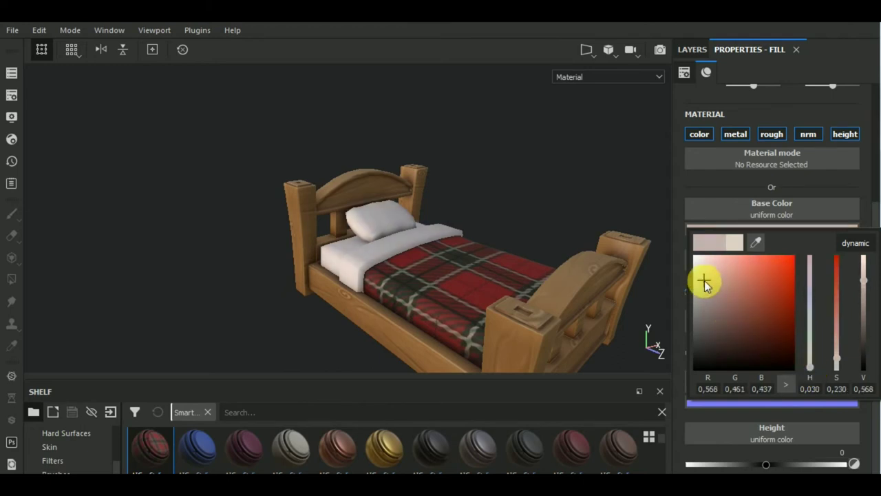
scroll(458, 278, up, 2)
scroll(380, 258, up, 2)
scroll(378, 257, up, 2)
scroll(377, 257, down, 3)
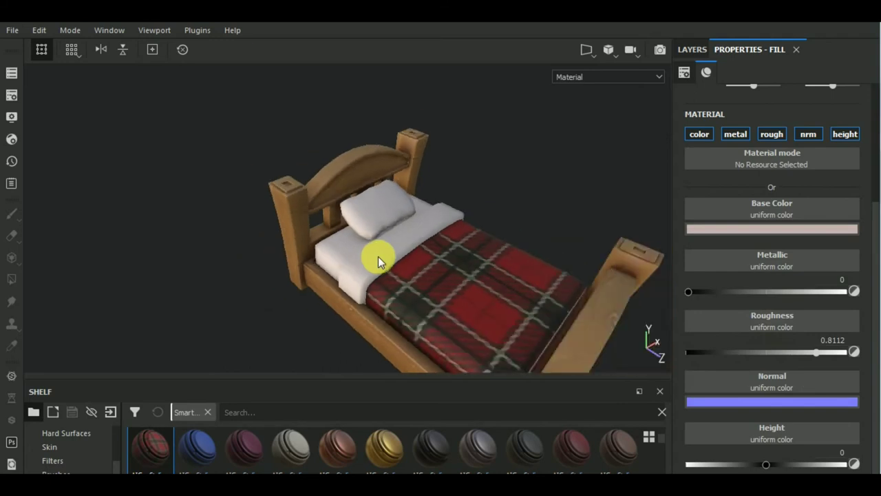
scroll(409, 257, down, 2)
Step: Add Fill layer 2 with only the colour channel, using the Ambient Occlusion map as base colour
click(701, 53)
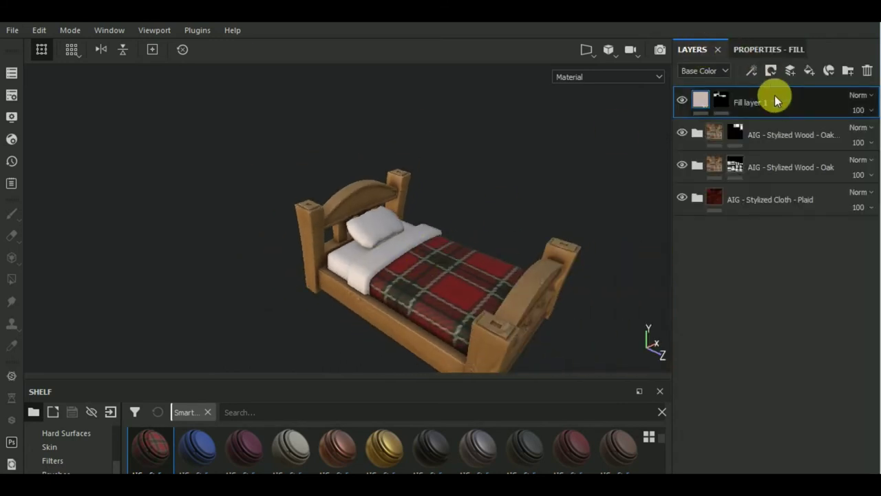
click(811, 70)
click(774, 50)
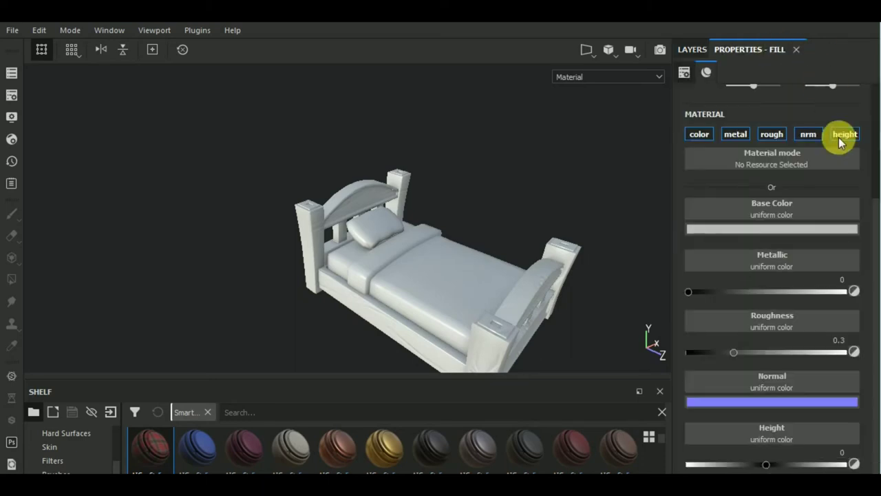
click(702, 138)
click(788, 208)
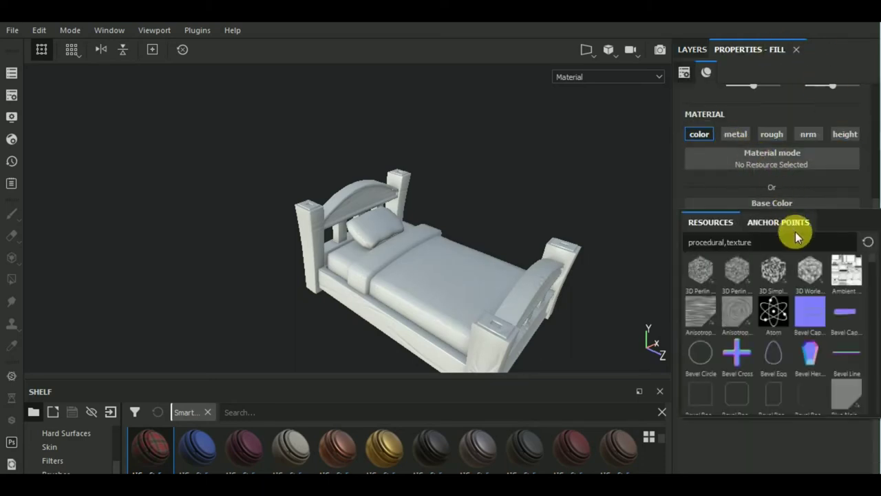
click(843, 270)
click(693, 51)
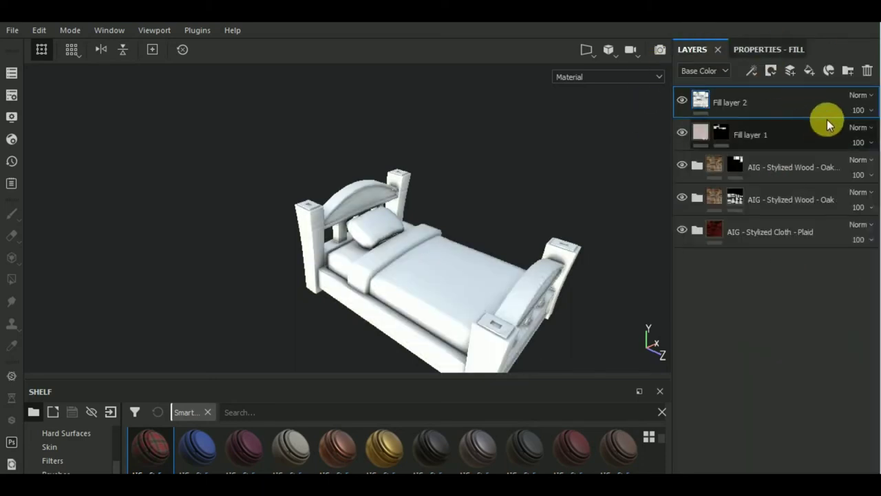
Step: Set Fill layer 2's blend mode to Multiply and lower its opacity to 52
click(861, 95)
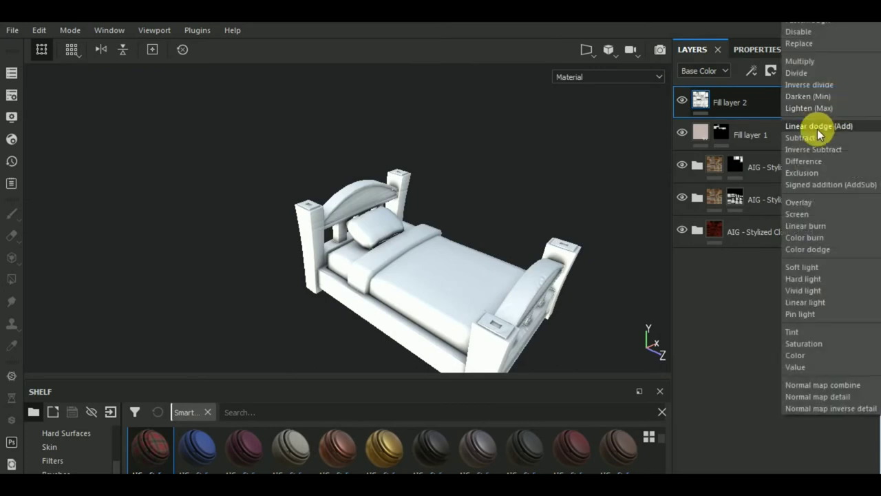
click(802, 62)
click(860, 110)
click(857, 136)
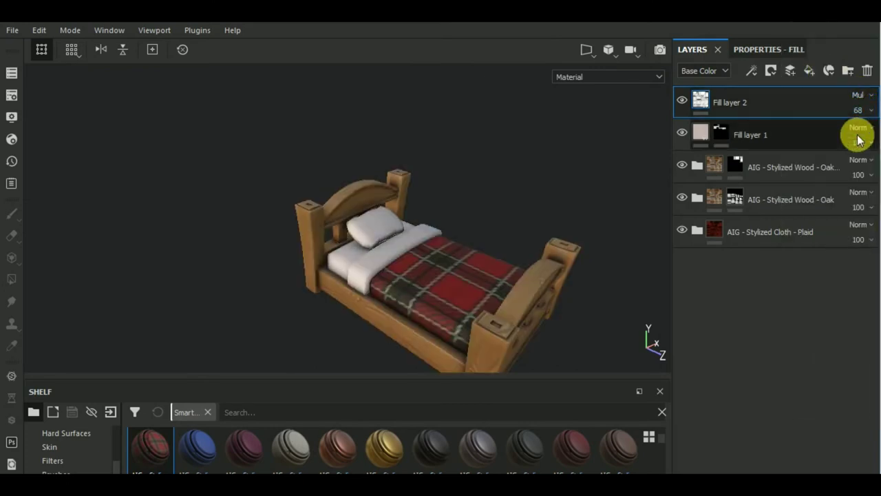
click(862, 110)
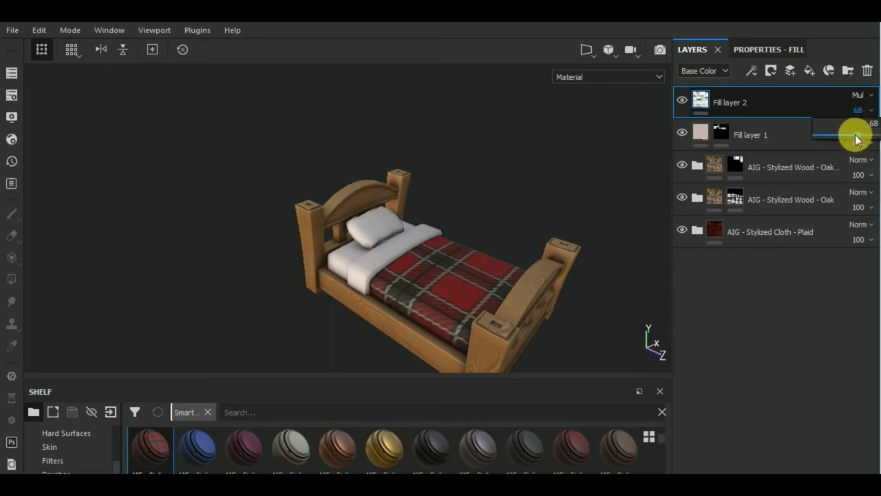
drag(857, 139, 846, 135)
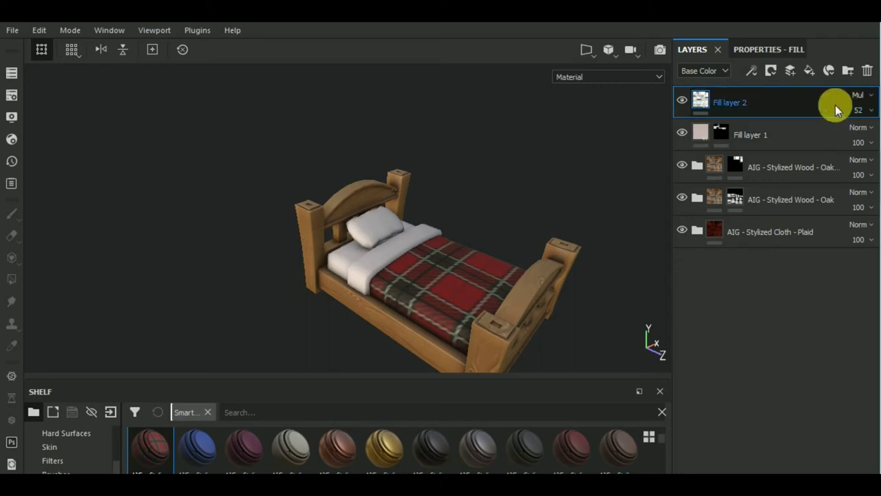
Step: Compare Fill layer 2 hidden and shown, then rename it ao
click(684, 101)
click(685, 101)
double_click(721, 99)
text(ao)
key(Return)
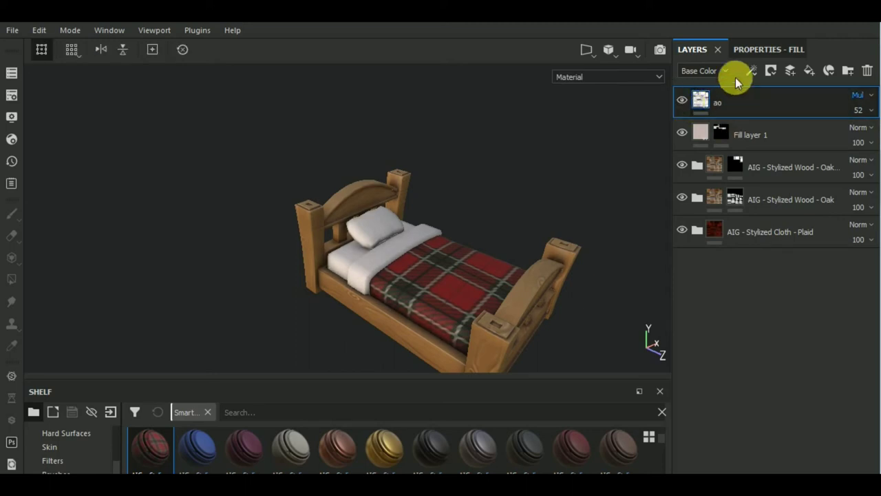
alt+drag(399, 232, 419, 255)
mouse_move(419, 254)
alt+right_down()
mouse_move(502, 289)
mouse_move(506, 282)
alt+right_up()
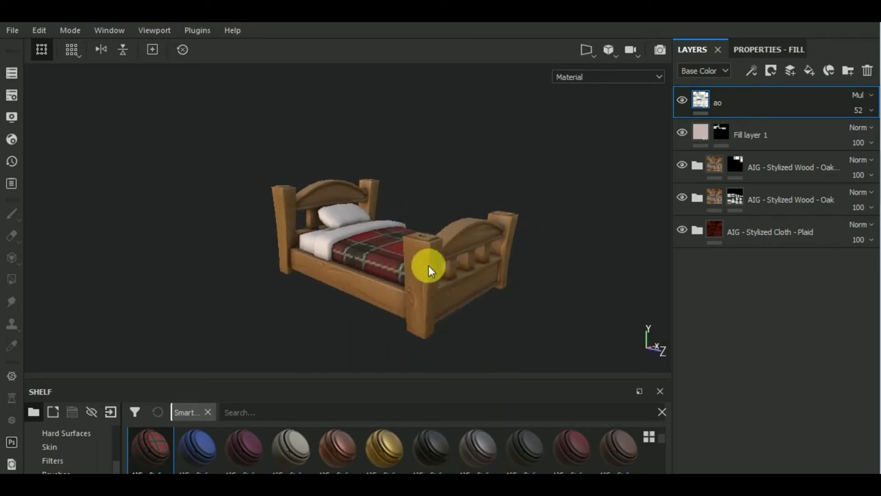
mouse_move(505, 281)
alt+mouse_down()
mouse_move(507, 301)
mouse_move(444, 313)
mouse_move(453, 320)
mouse_move(456, 310)
alt+mouse_up()
Step: Re-confirm the Fill layer 1 name
double_click(757, 134)
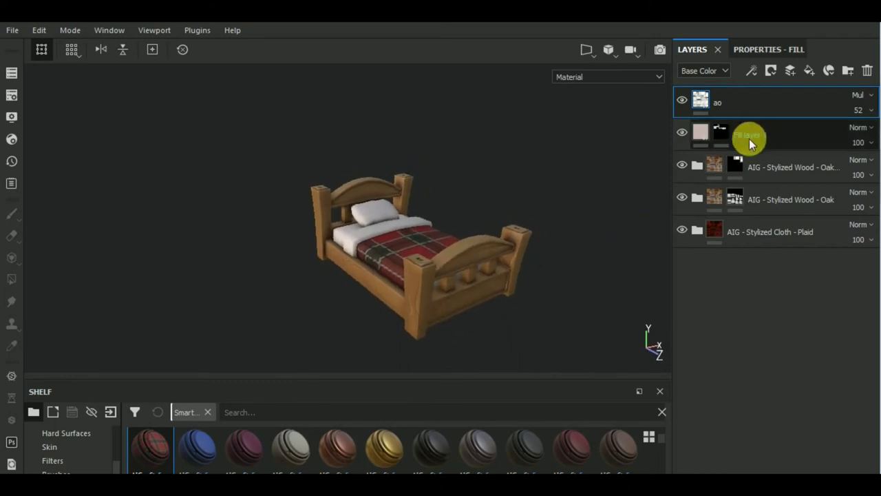
key(Return)
alt+drag(497, 330, 462, 344)
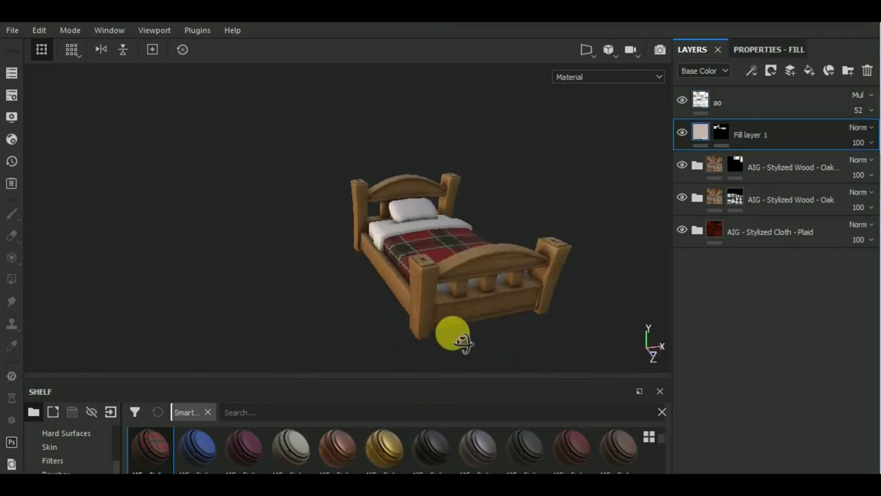
double_click(761, 135)
key(Return)
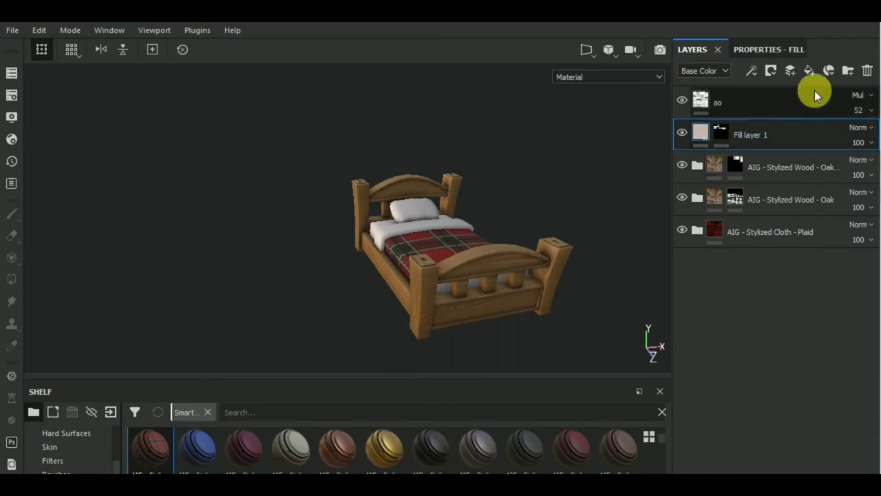
Step: Add a new paint layer and set the brush Alpha Hardness to 1
click(792, 68)
click(783, 48)
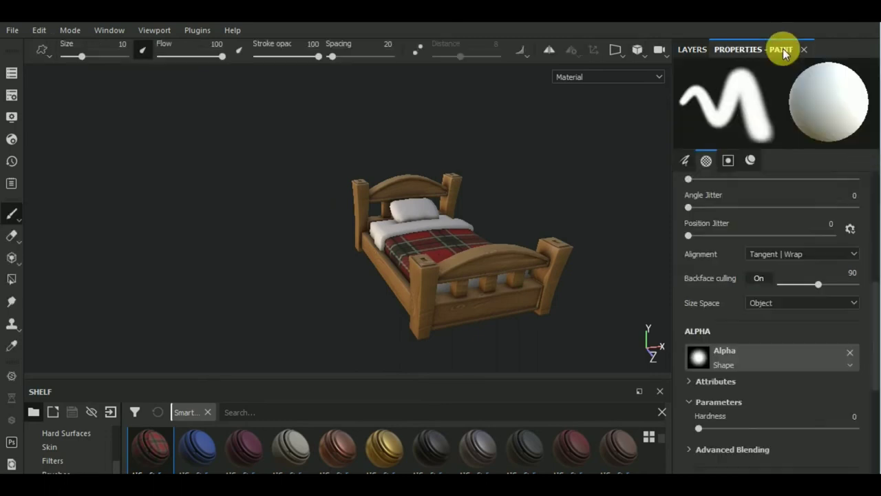
drag(800, 427, 857, 428)
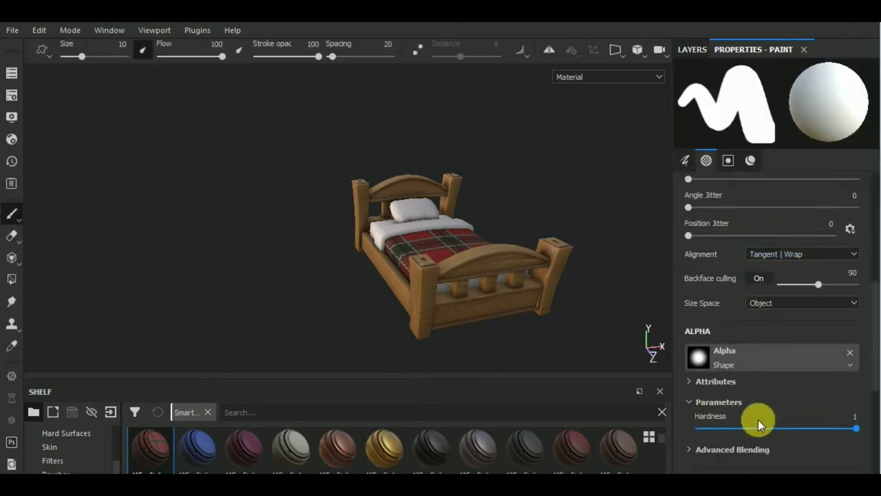
alt+drag(527, 374, 417, 289)
shift+right_drag(417, 290, 334, 296)
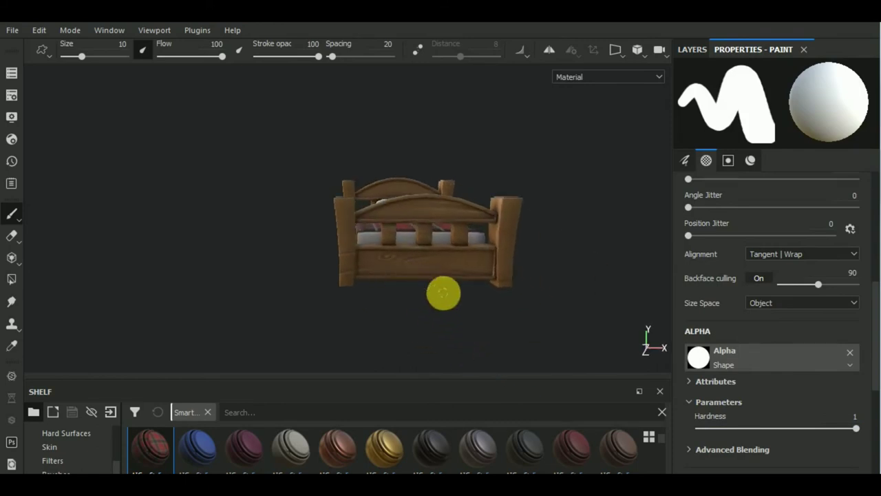
Step: Load the Stylized Iron material into the brush and view the bed from the front
scroll(333, 296, up, 3)
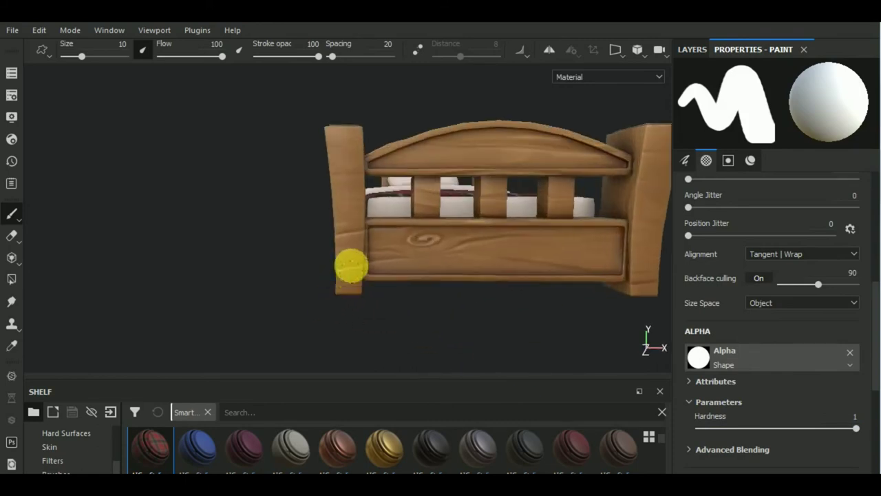
scroll(774, 377, down, 5)
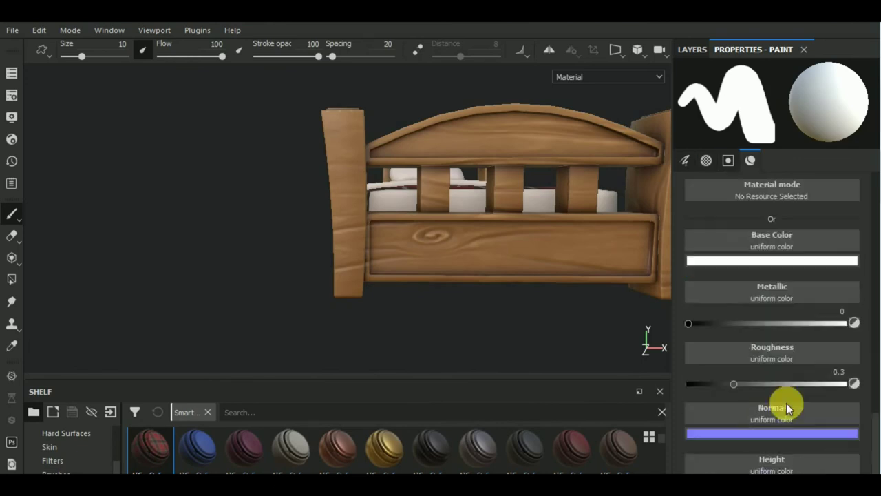
scroll(718, 262, up, 1)
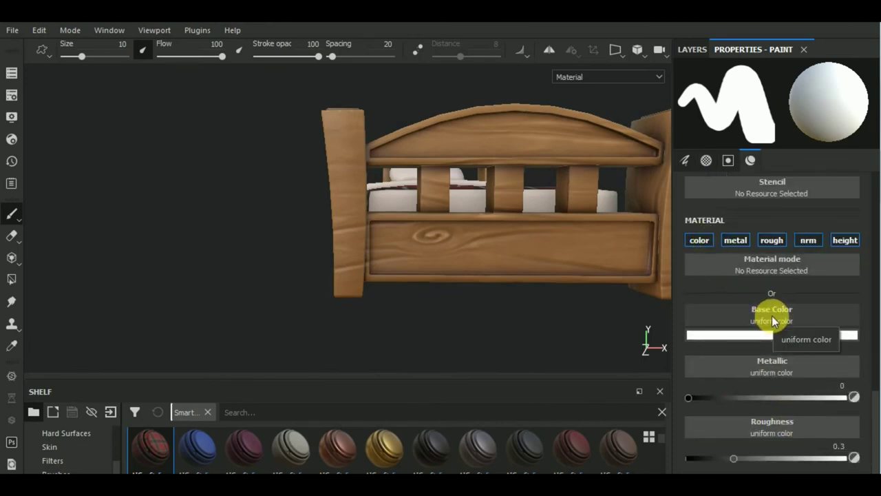
mouse_move(477, 449)
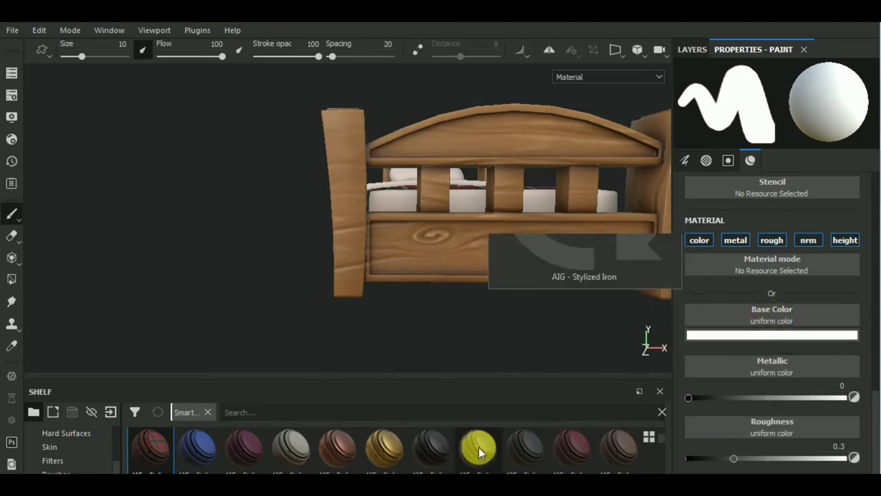
mouse_move(479, 452)
mouse_down()
mouse_move(843, 335)
mouse_move(789, 265)
mouse_up()
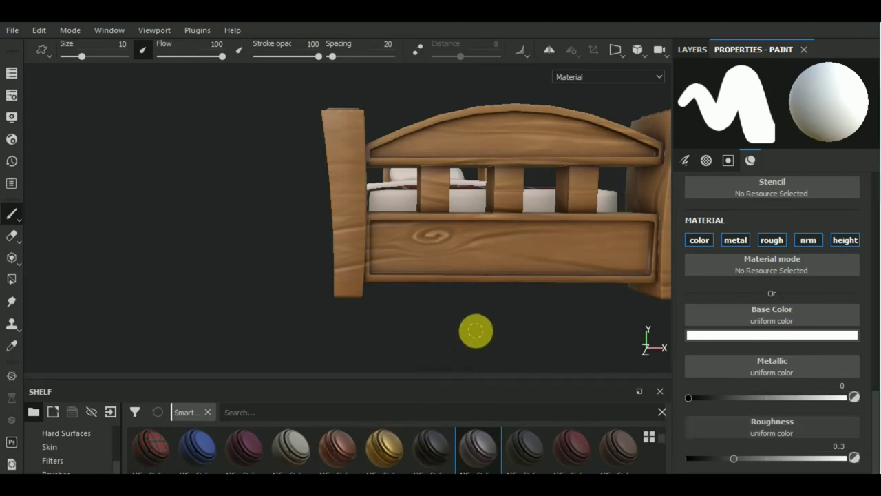
alt+drag(475, 330, 427, 389)
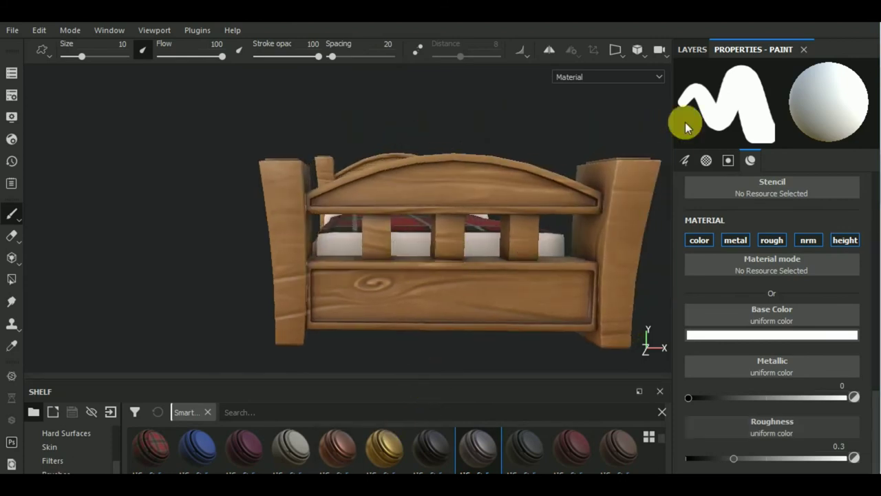
Step: Select Fill layer 1's mask and set Polygon Fill to whole polygons with colour 0
click(692, 49)
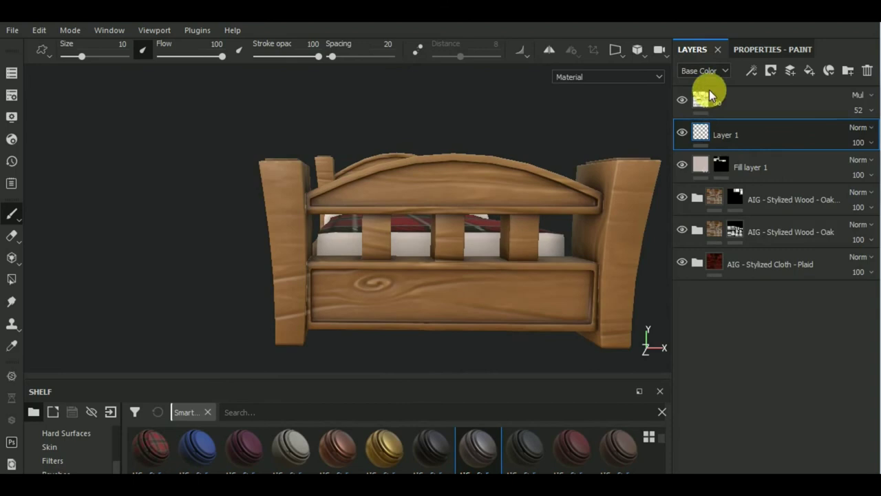
click(706, 169)
key(4)
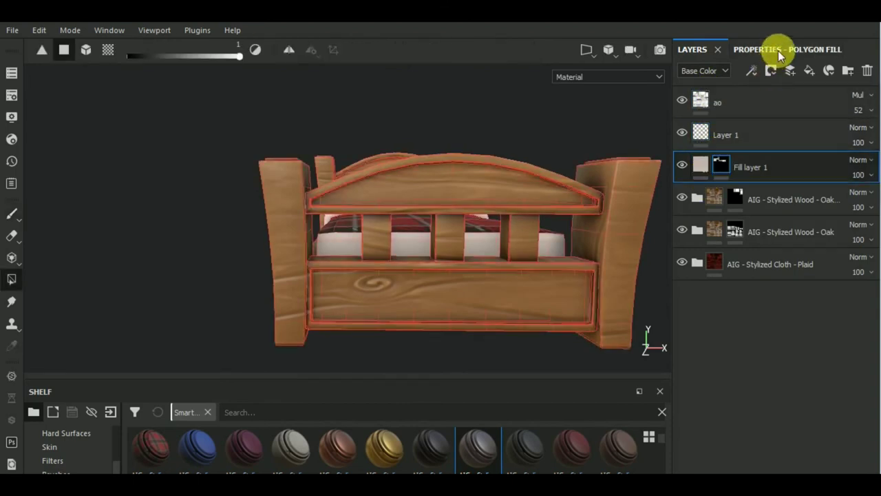
click(767, 50)
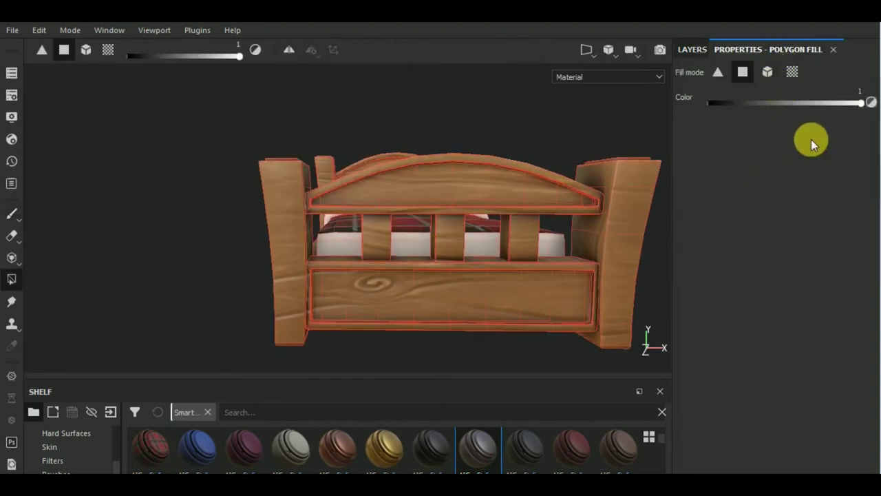
drag(860, 103, 709, 104)
Step: Black out the mattress faces between the footboard slats and the tall UV island in the 2D view
scroll(320, 251, up, 3)
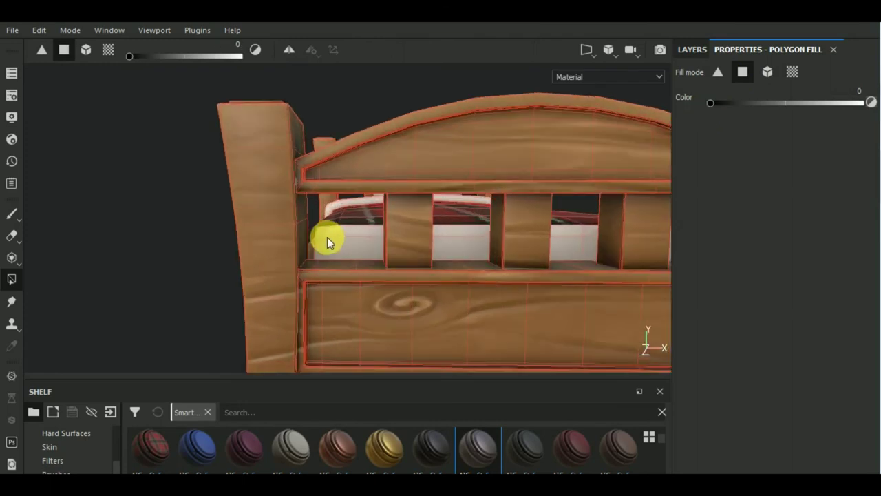
click(329, 243)
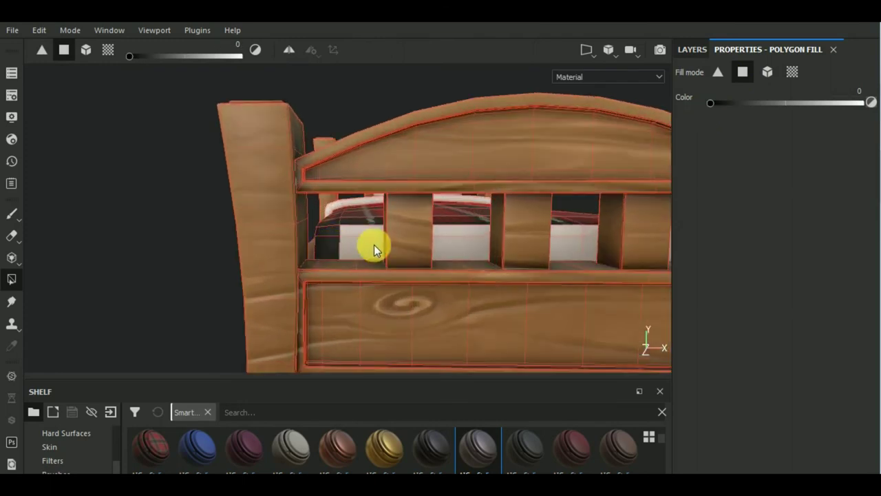
click(444, 237)
key(F1)
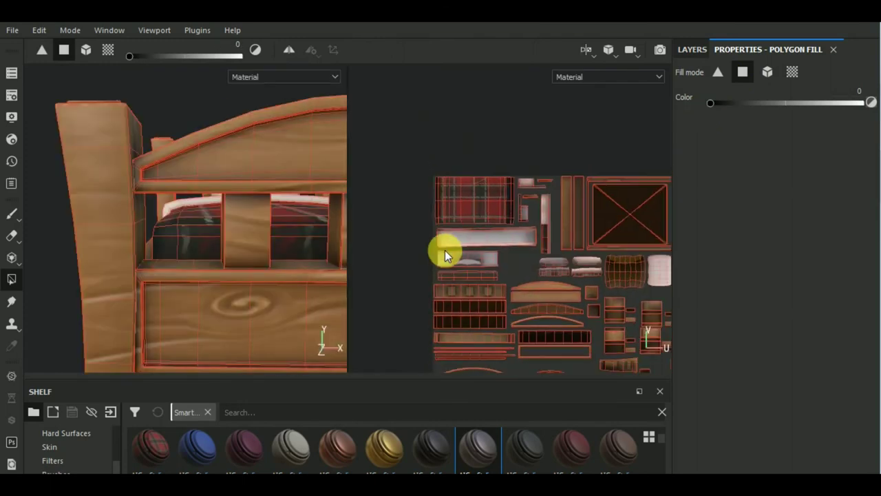
scroll(516, 285, up, 1)
scroll(507, 212, up, 1)
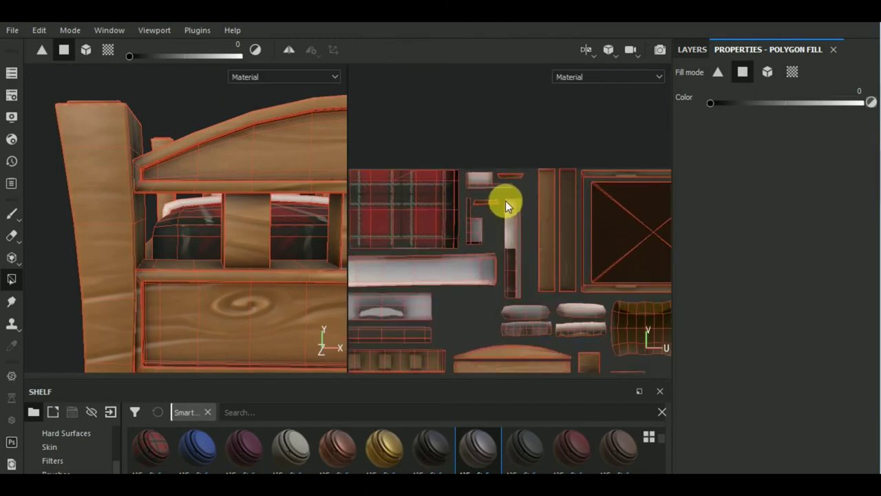
click(525, 279)
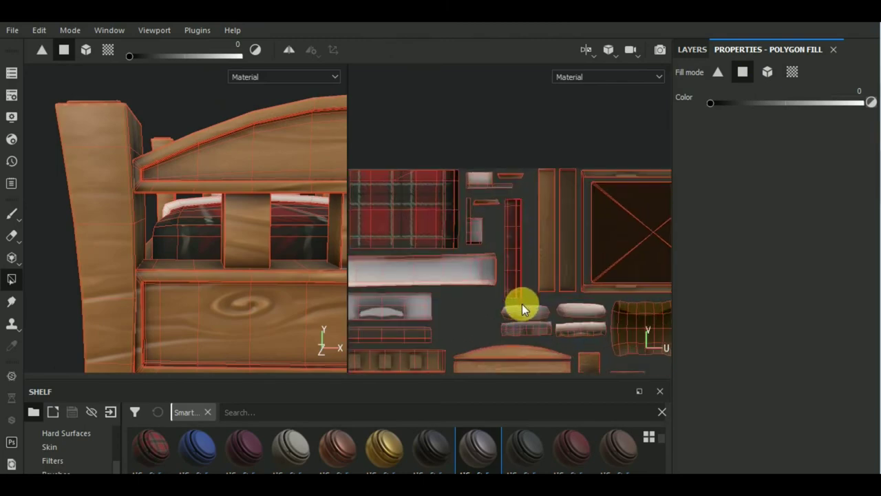
scroll(210, 272, down, 1)
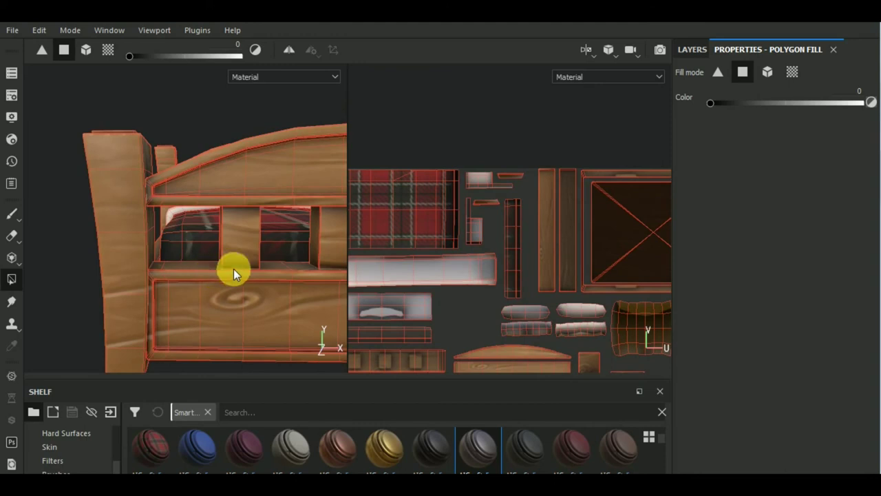
key(F2)
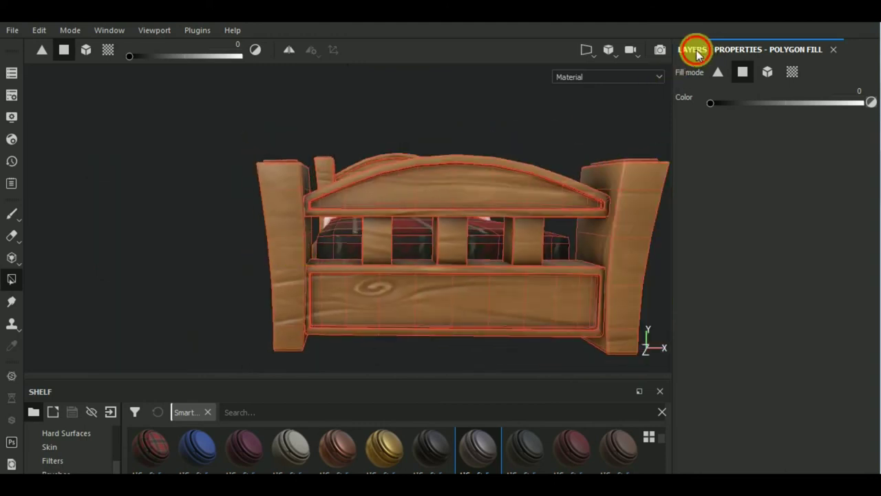
click(694, 49)
Step: Apply the Dirt smart mask preset from the shelf to a new fill layer
click(725, 136)
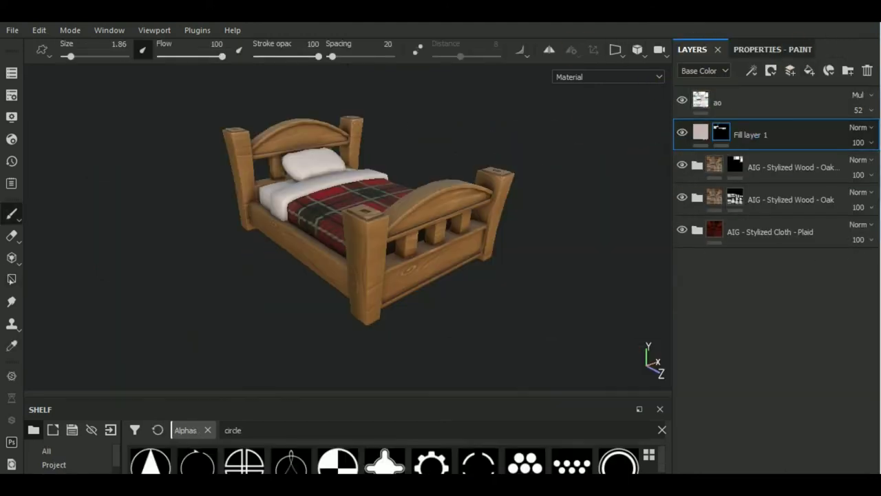
scroll(69, 465, down, 2)
scroll(69, 464, down, 3)
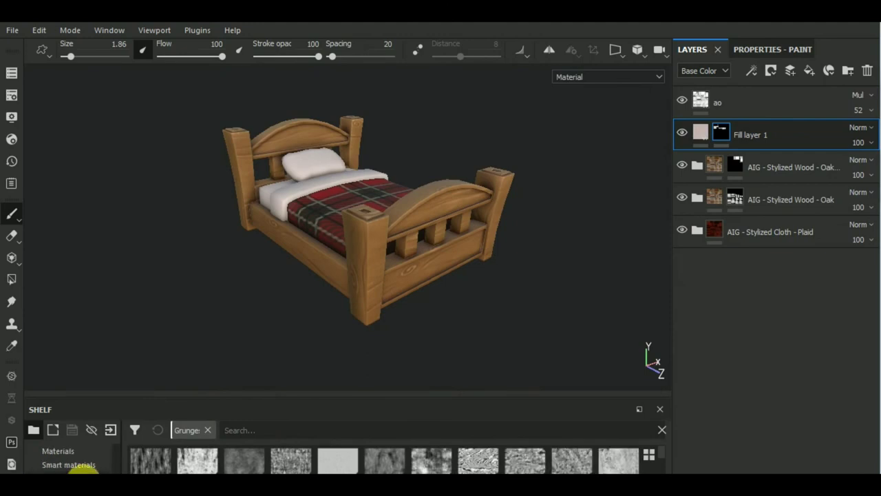
click(75, 465)
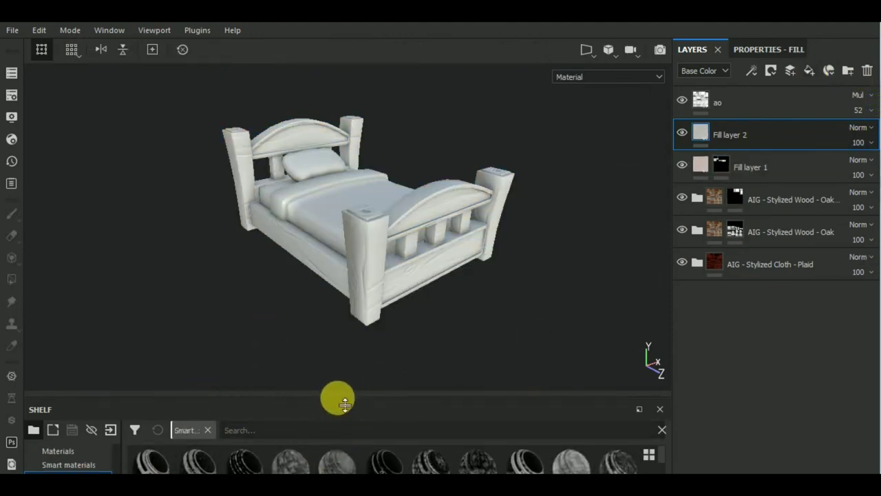
drag(348, 402, 351, 296)
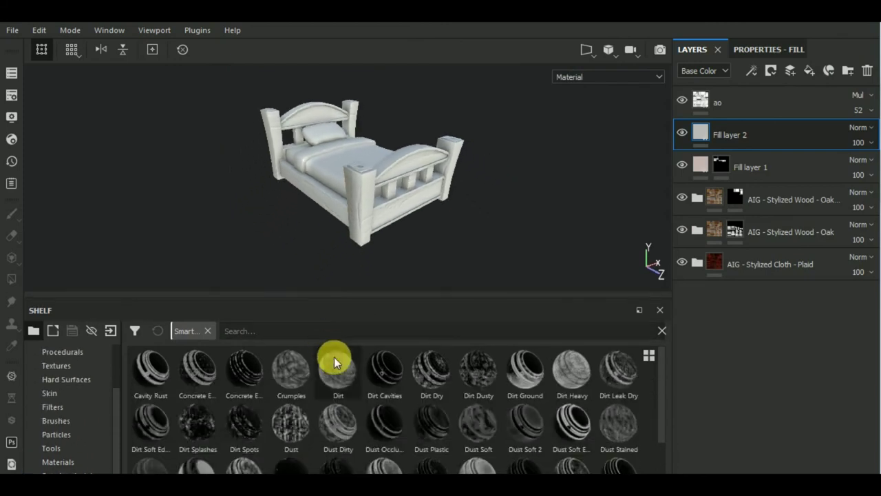
drag(336, 361, 781, 168)
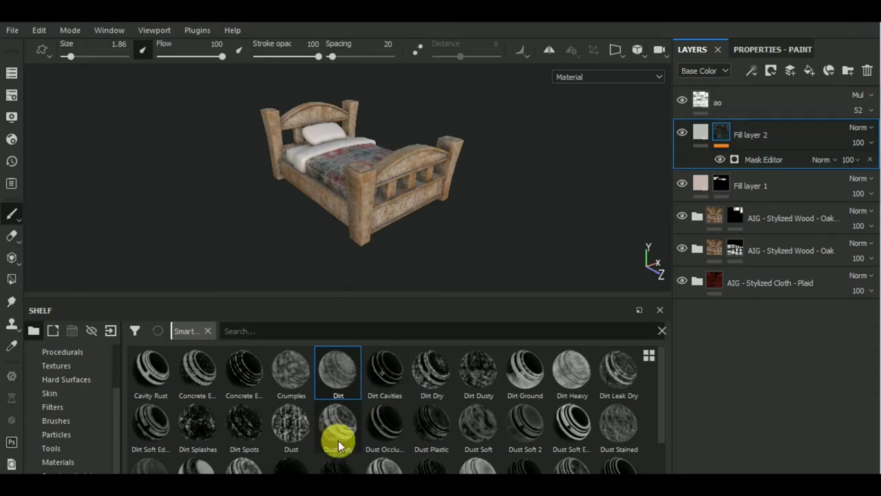
drag(381, 303, 372, 429)
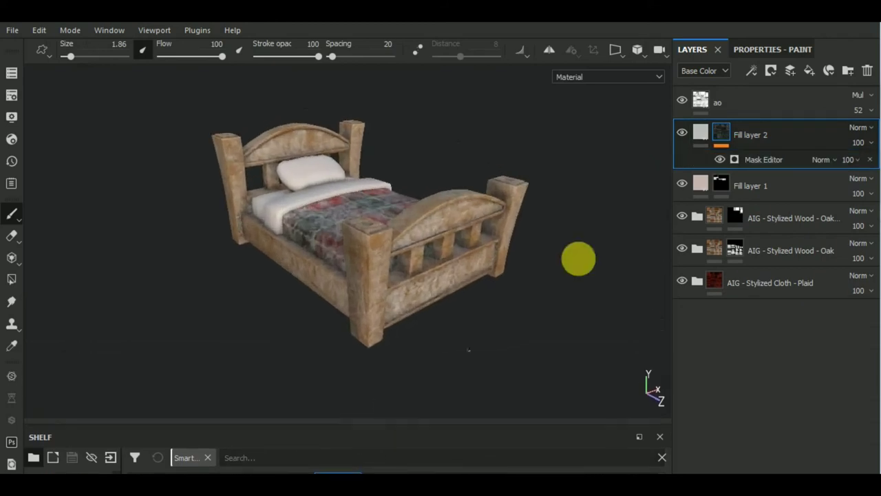
Step: Set Fill layer 2's base colour to dark brown
click(702, 131)
click(789, 52)
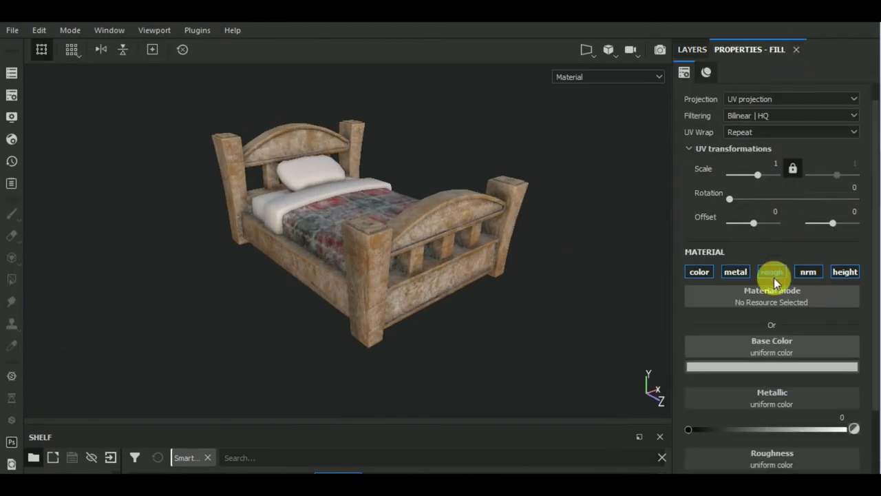
click(756, 370)
drag(810, 340, 770, 326)
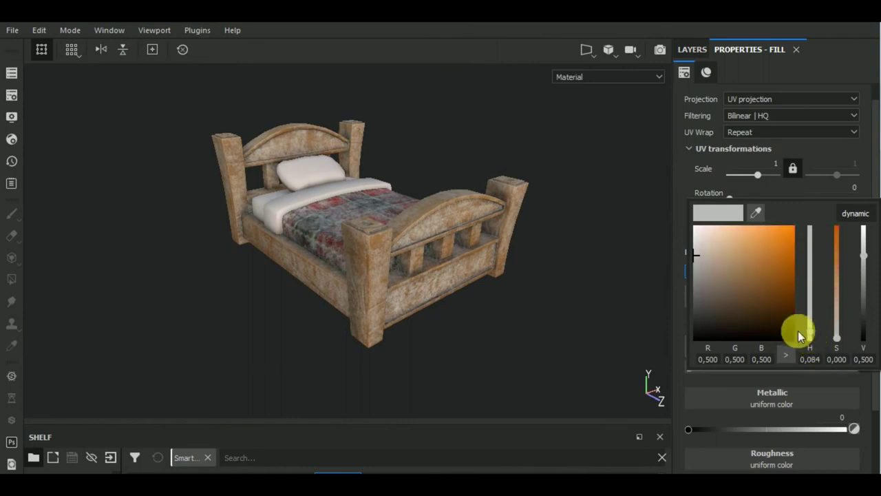
click(715, 315)
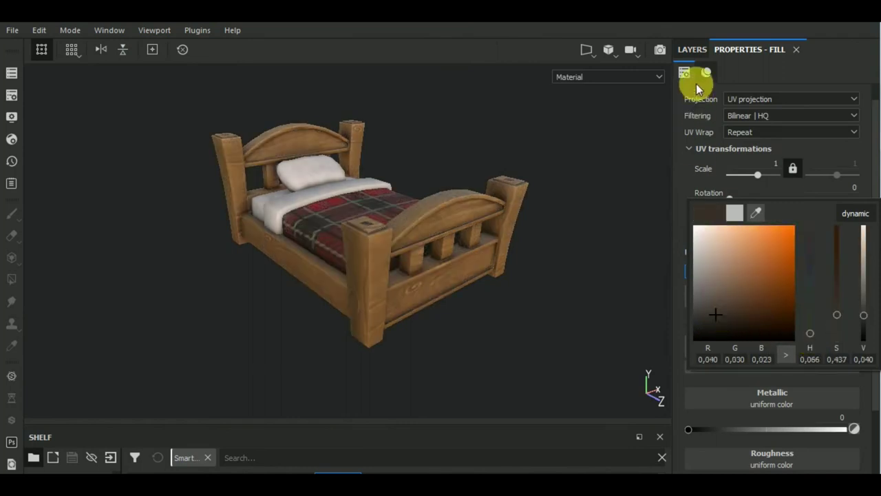
click(692, 51)
Step: Select the Dirt mask generator on Fill layer 2 and set its Global Balance to 0.3
click(721, 132)
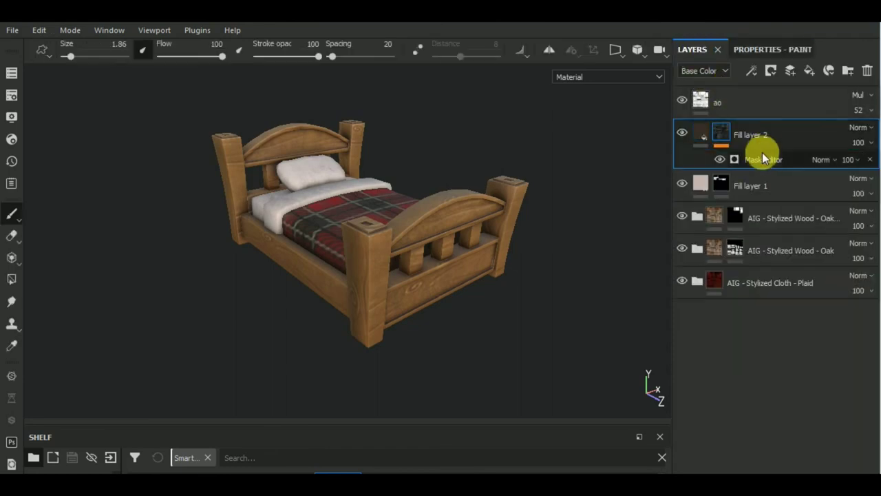
click(799, 71)
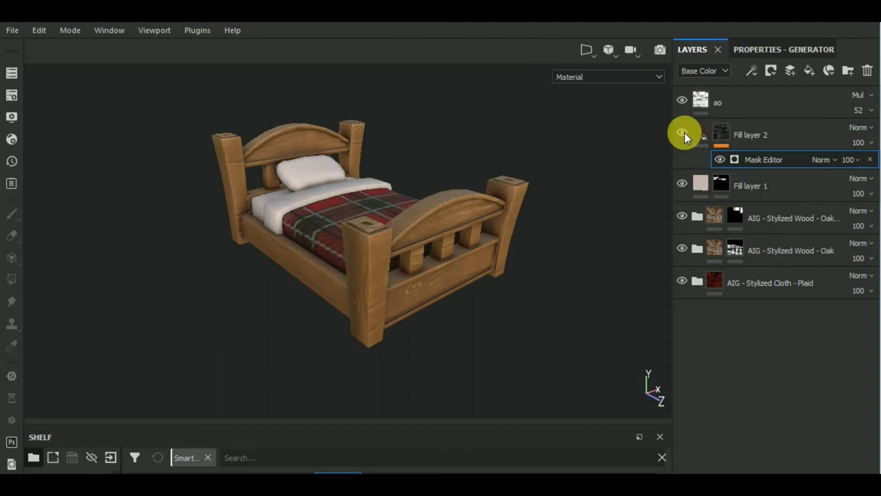
click(756, 51)
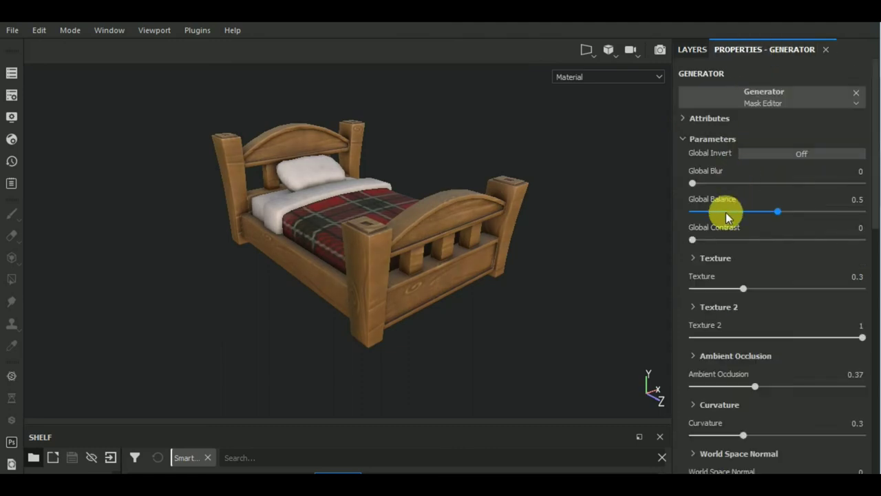
click(725, 212)
click(732, 210)
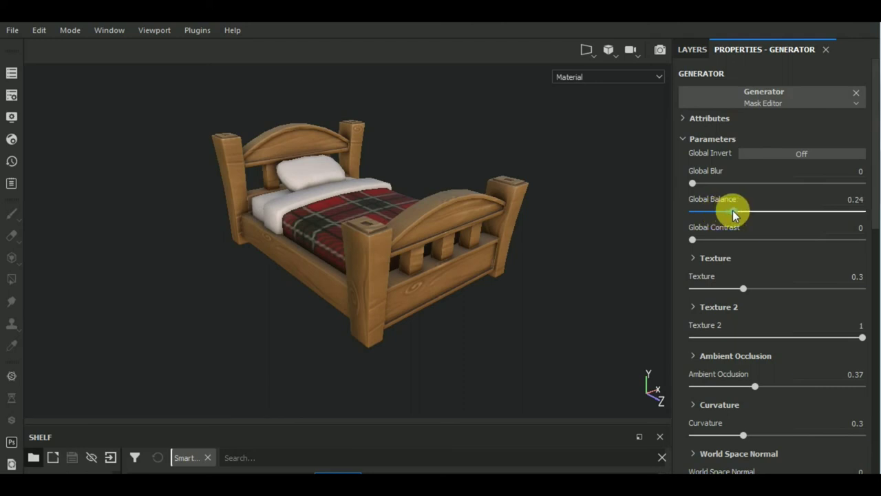
click(690, 52)
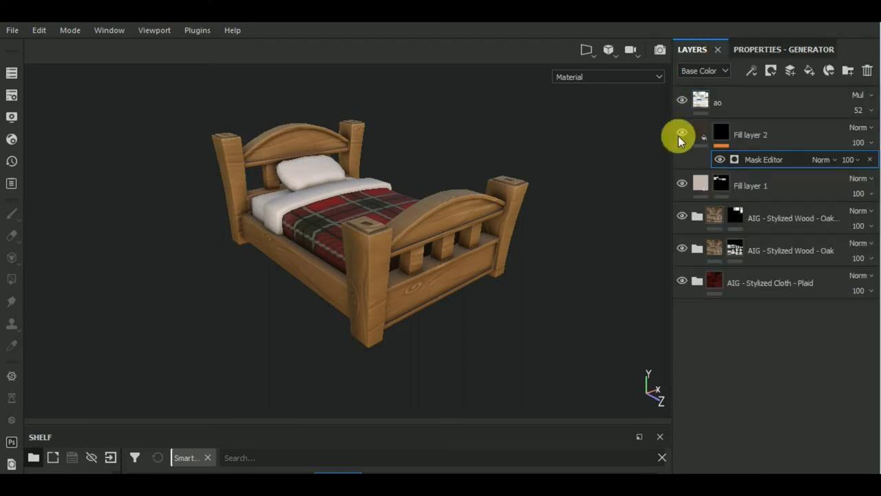
click(747, 52)
click(743, 208)
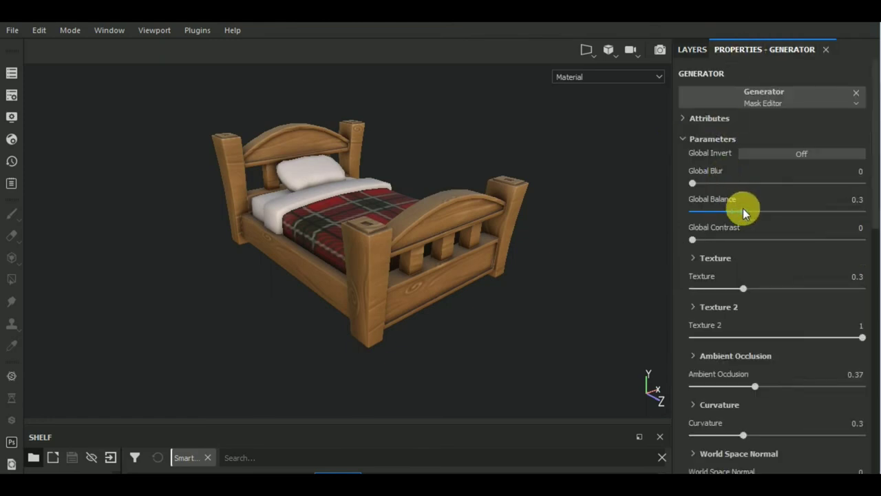
click(691, 51)
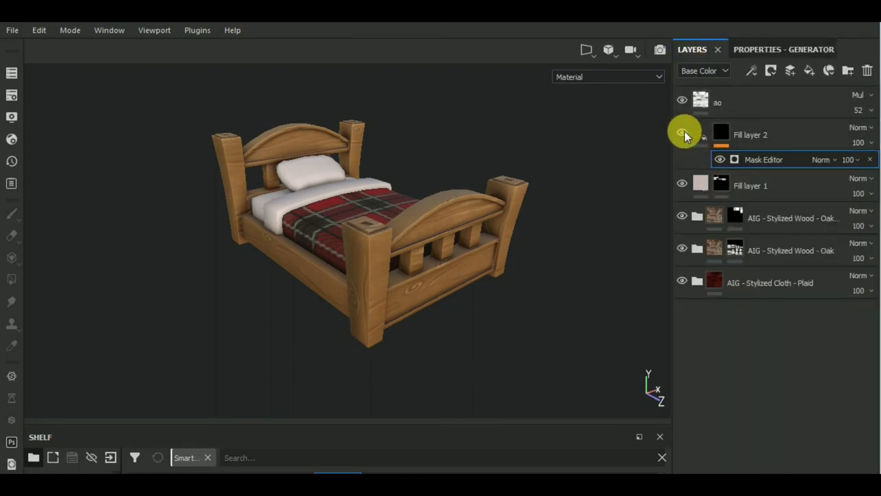
Step: Rename Fill layer 2 to 'dirt' and orbit the bed to review the dirt
click(754, 136)
text(dirt)
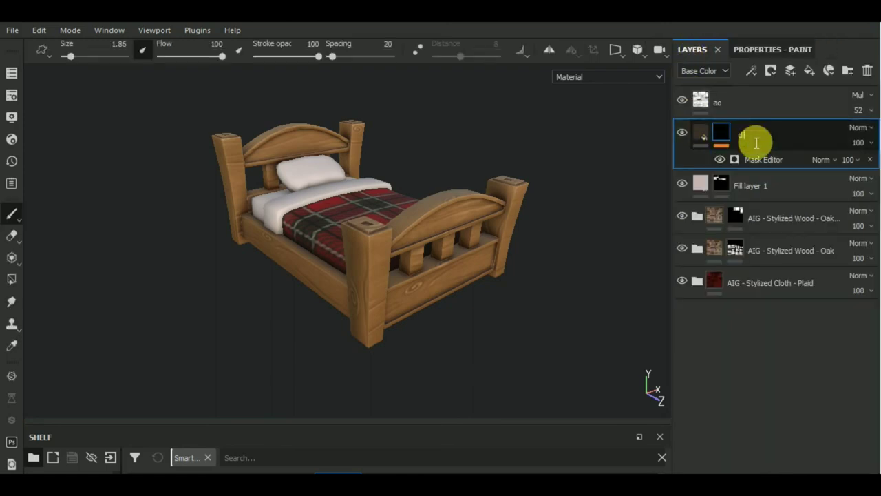
key(Return)
alt+drag(546, 338, 493, 310)
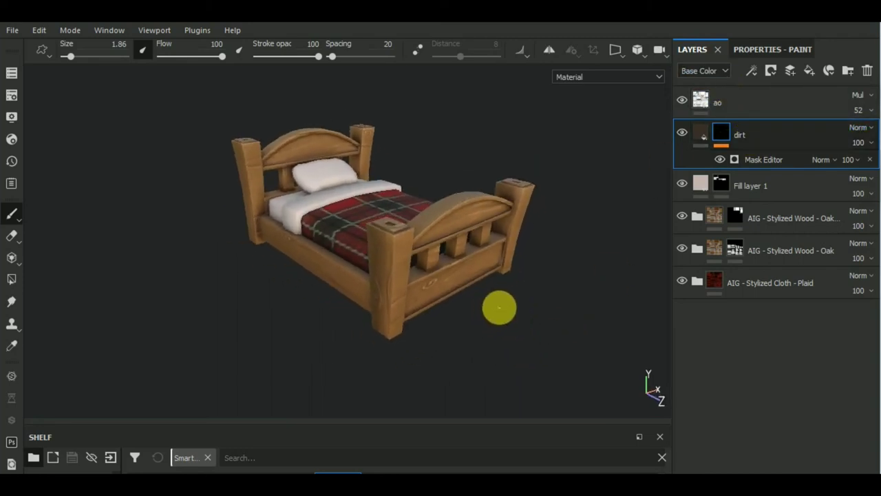